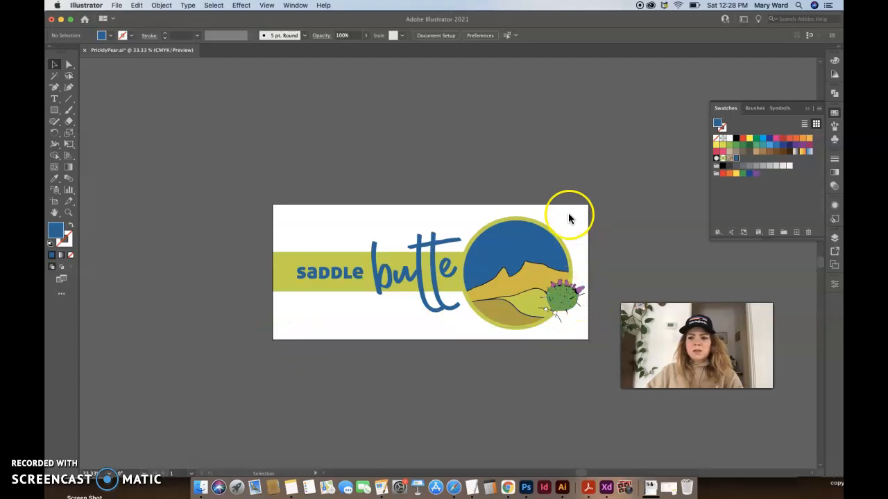
Check the artboard dimensions of the Saddle Butte logo document and exit artboard editing
click(835, 289)
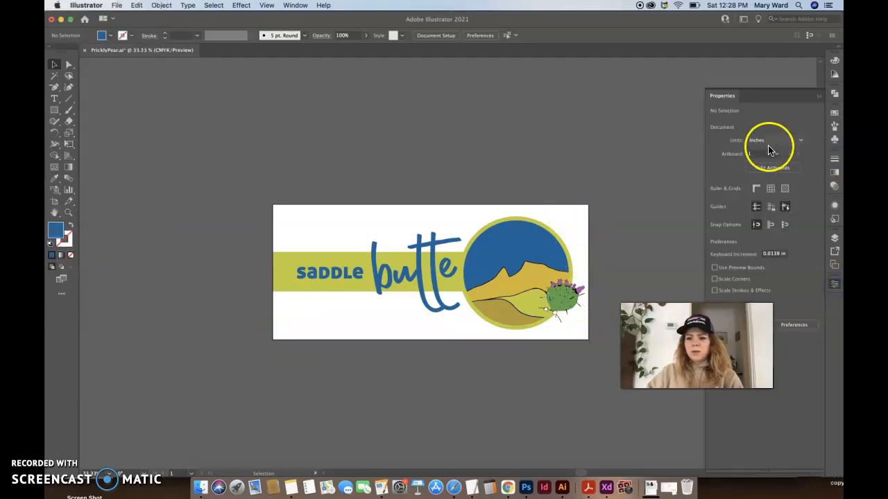
click(768, 168)
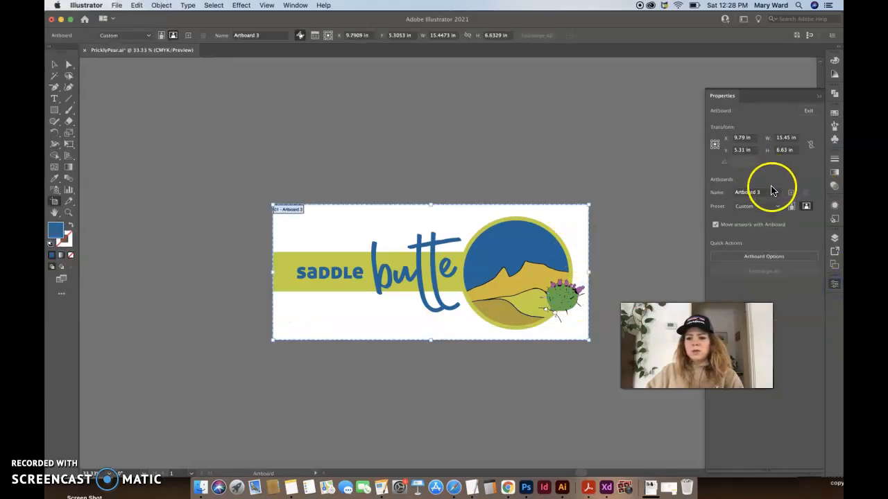
click(808, 111)
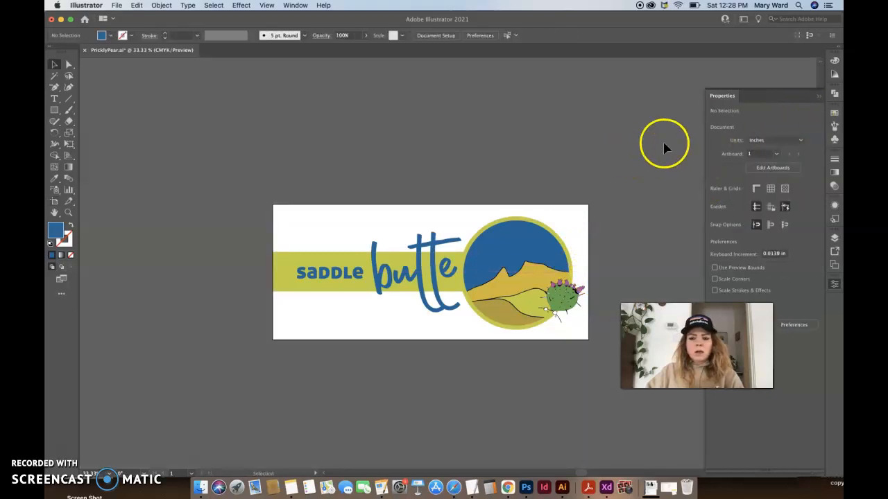
click(774, 169)
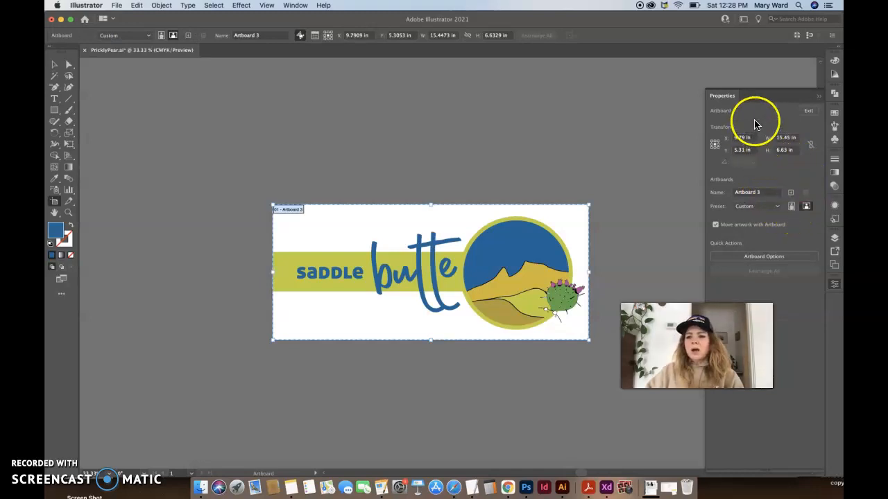
click(809, 111)
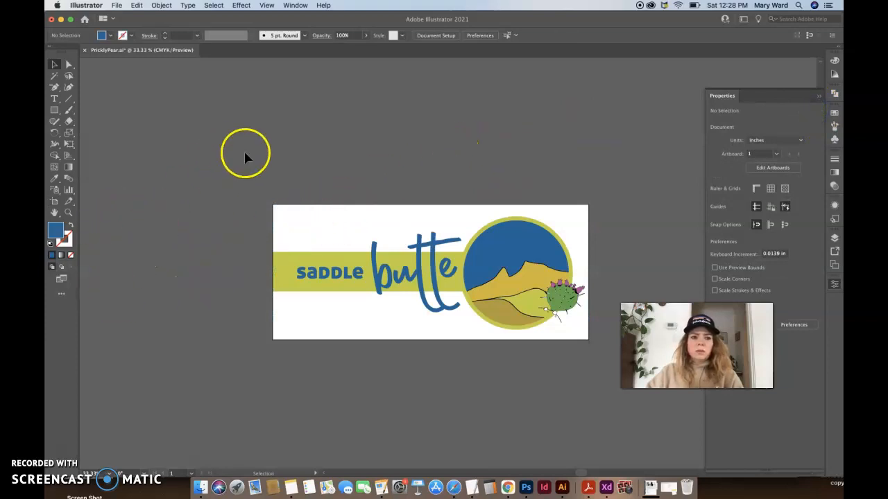
Save the PricklyPear.ai document
key(super+s)
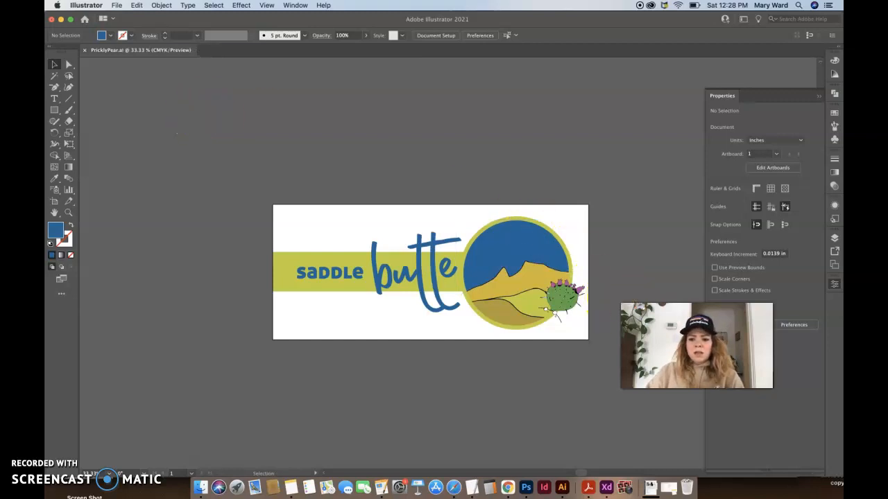
drag(696, 346, 617, 394)
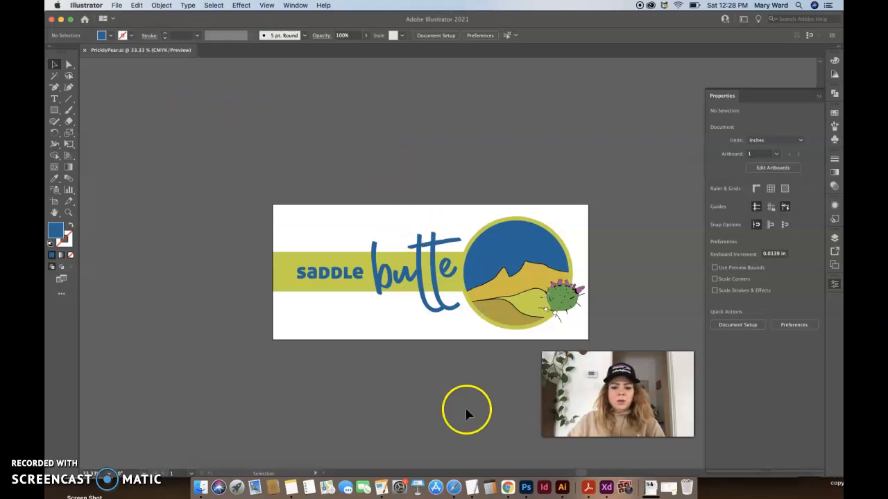
Switch to the course site in Safari and sign back in with the saved username and account password
click(452, 489)
click(537, 35)
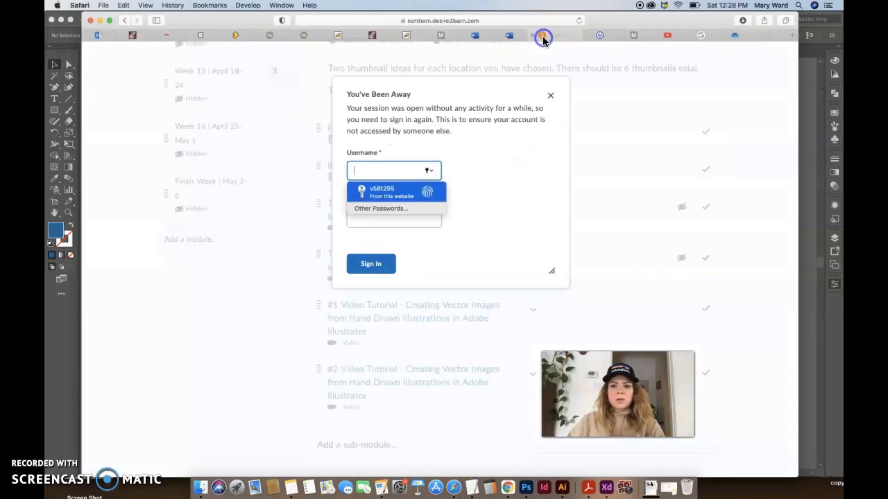
click(430, 197)
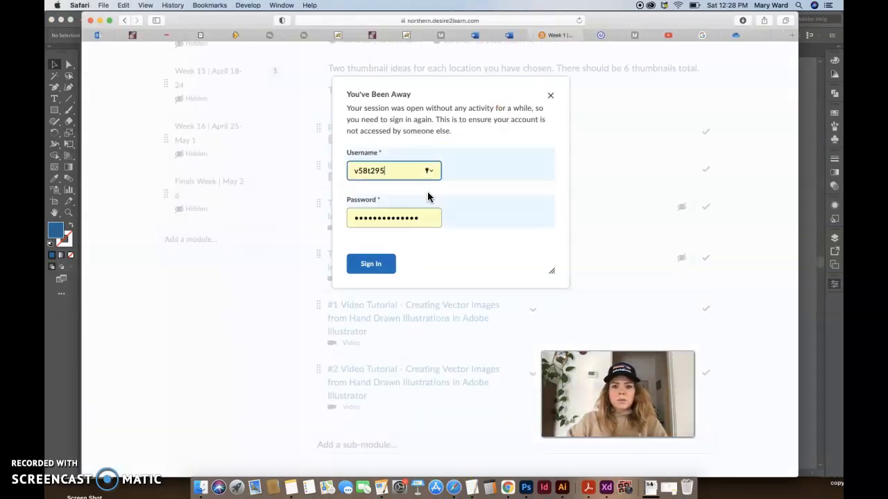
click(372, 261)
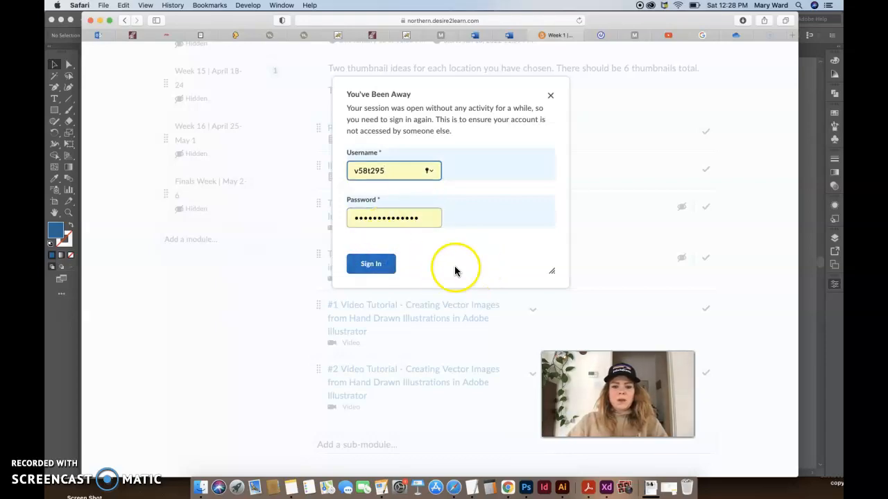
Look through the Week 1 course module for the Geofilter project instructions and the template files
scroll(405, 214, up, 10)
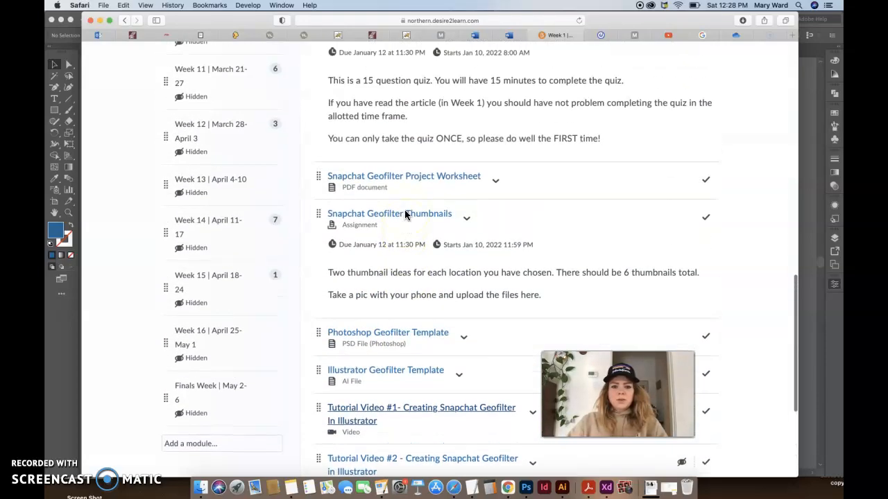
scroll(406, 215, up, 15)
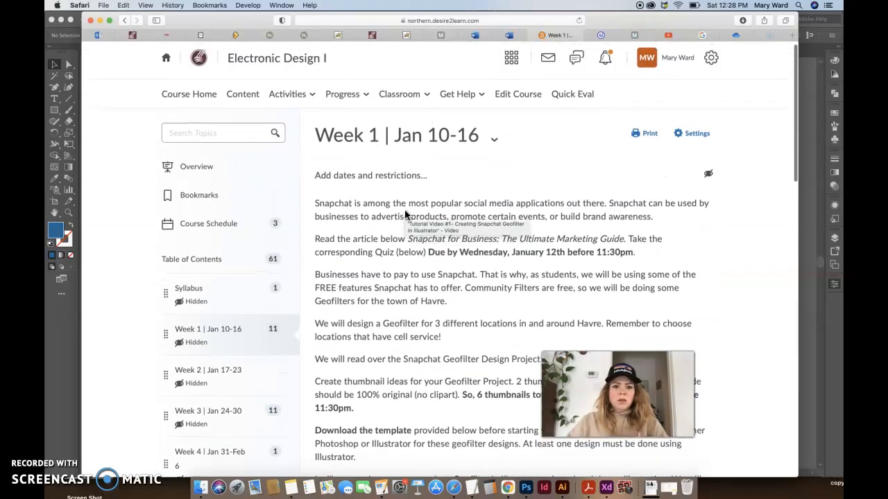
click(373, 182)
scroll(385, 177, down, 8)
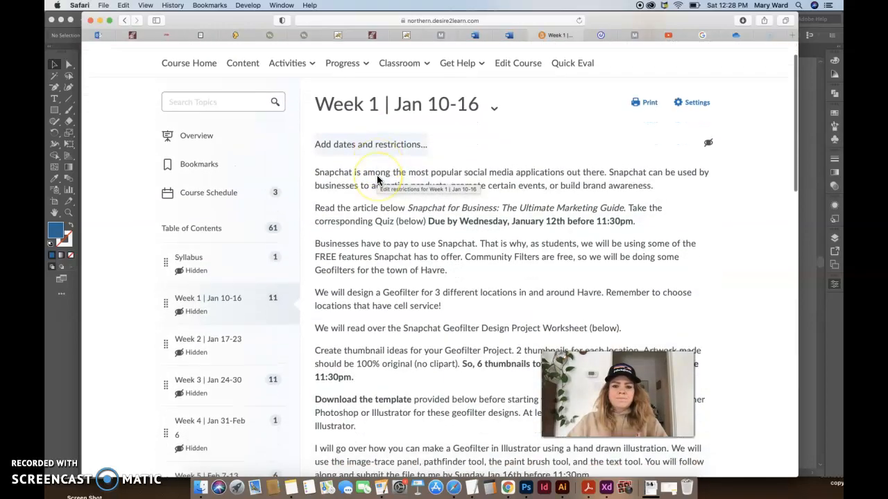
scroll(378, 179, down, 10)
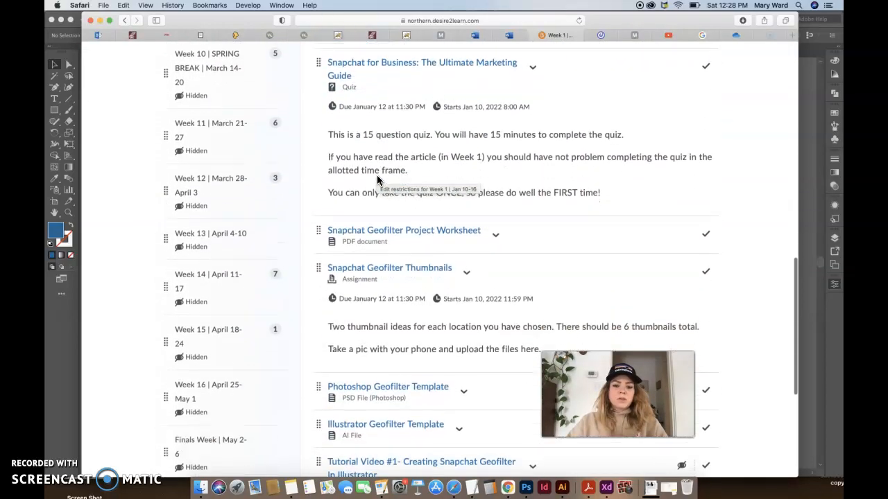
scroll(376, 180, down, 4)
click(387, 253)
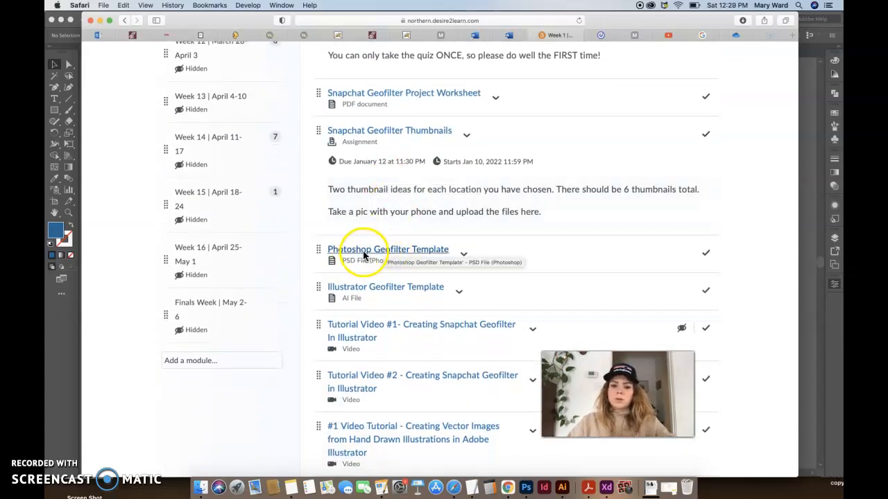
scroll(374, 249, up, 15)
scroll(396, 93, up, 8)
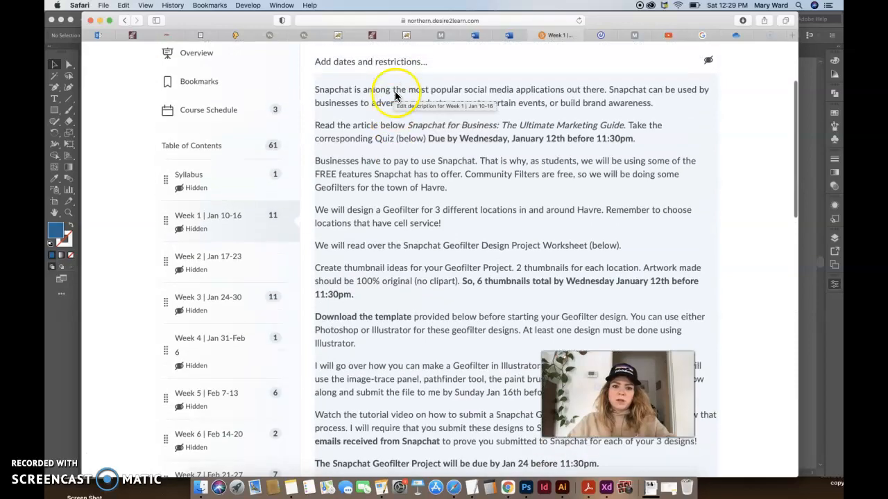
scroll(392, 255, down, 20)
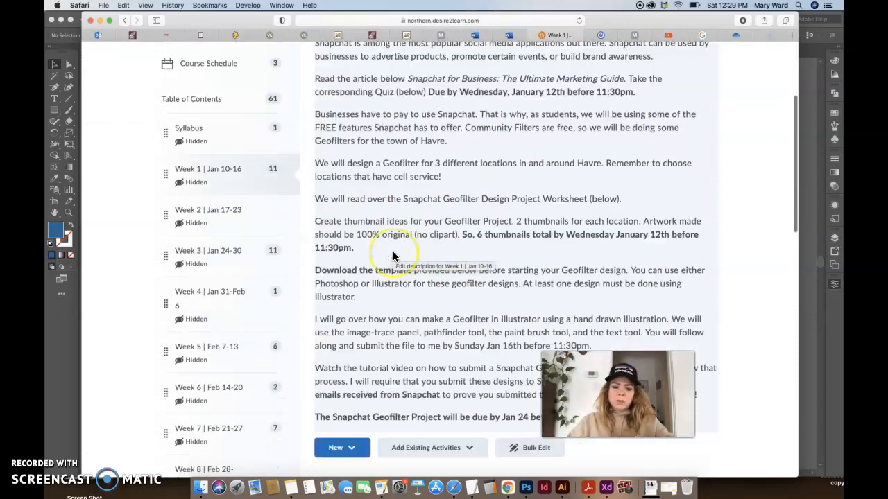
scroll(393, 257, down, 5)
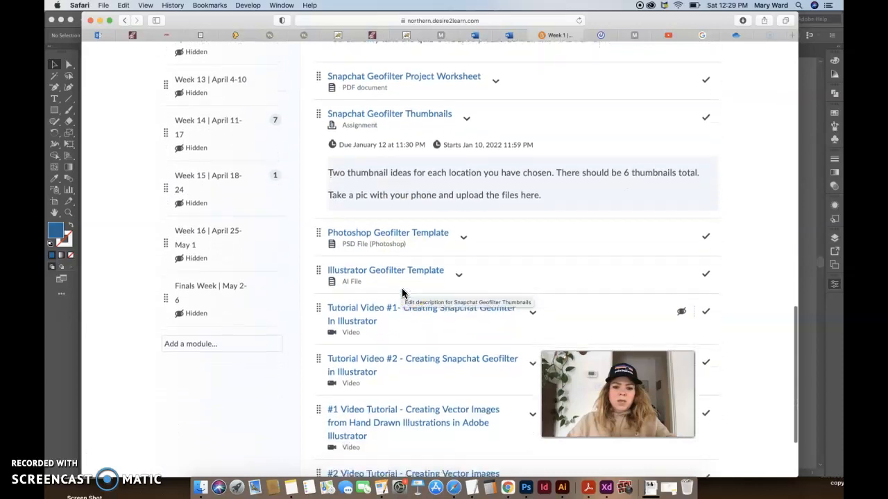
Download the Illustrator Geofilter Template and open the Downloads folder in Finder
click(459, 275)
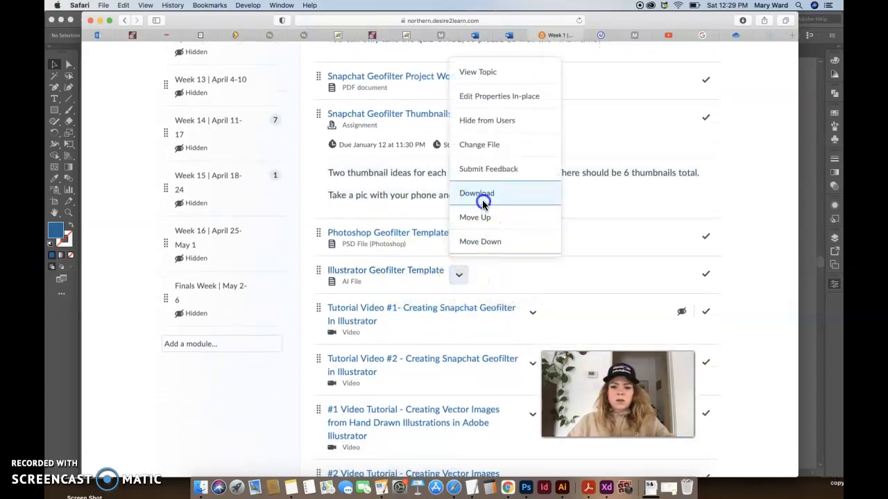
click(476, 193)
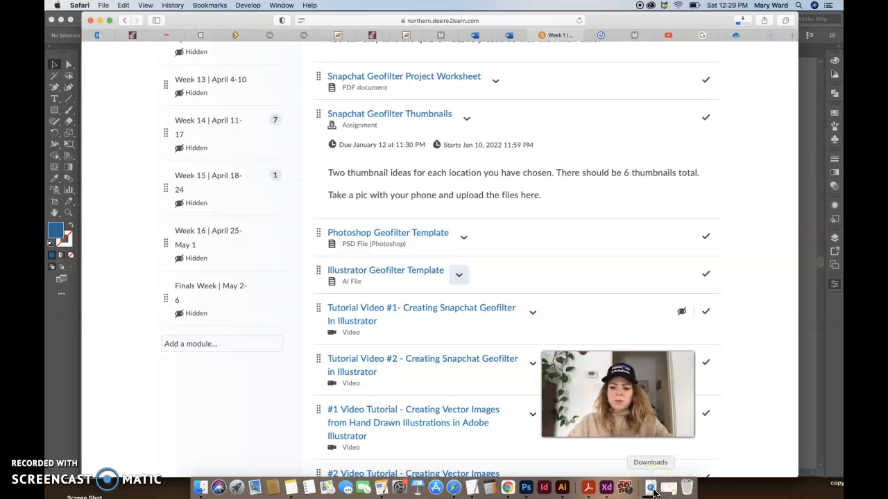
click(650, 487)
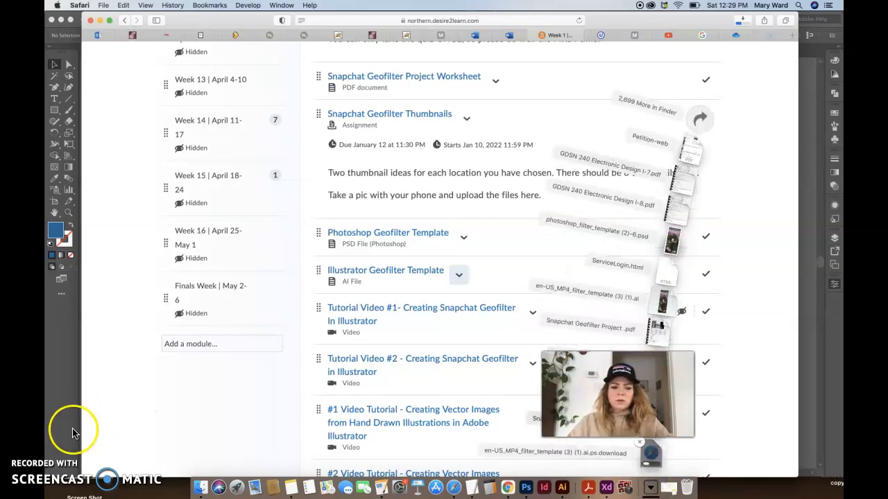
click(704, 120)
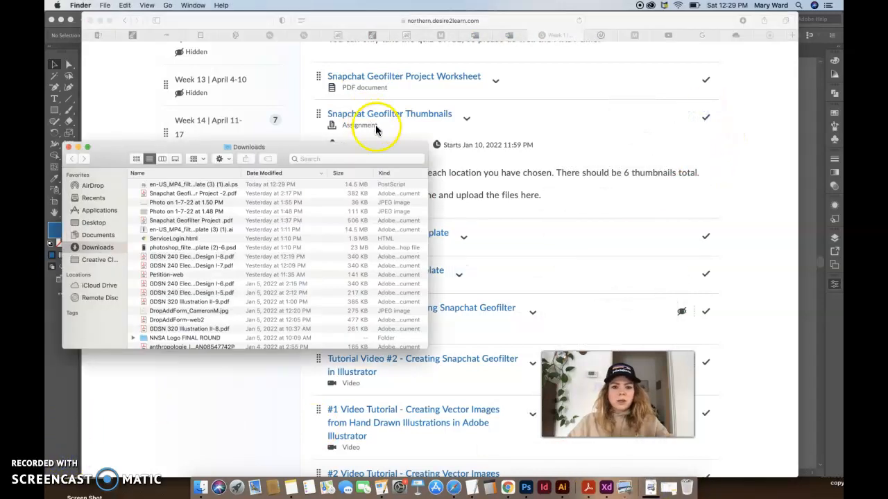
Try to change the newly downloaded template's file extension to .ai
click(186, 185)
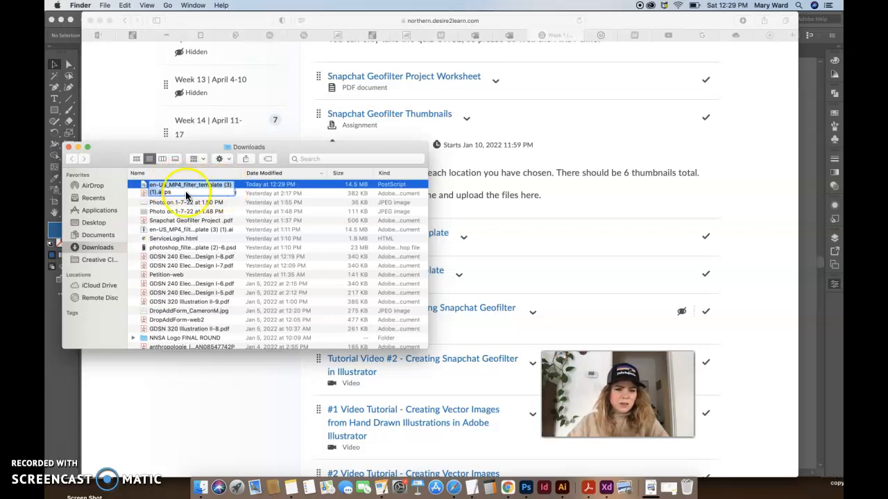
click(172, 193)
text(ai)
key(Return)
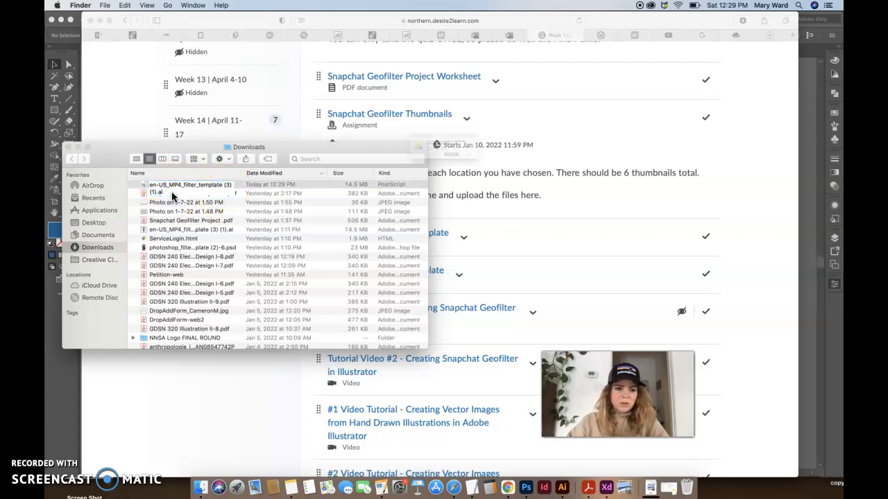
click(516, 171)
click(516, 179)
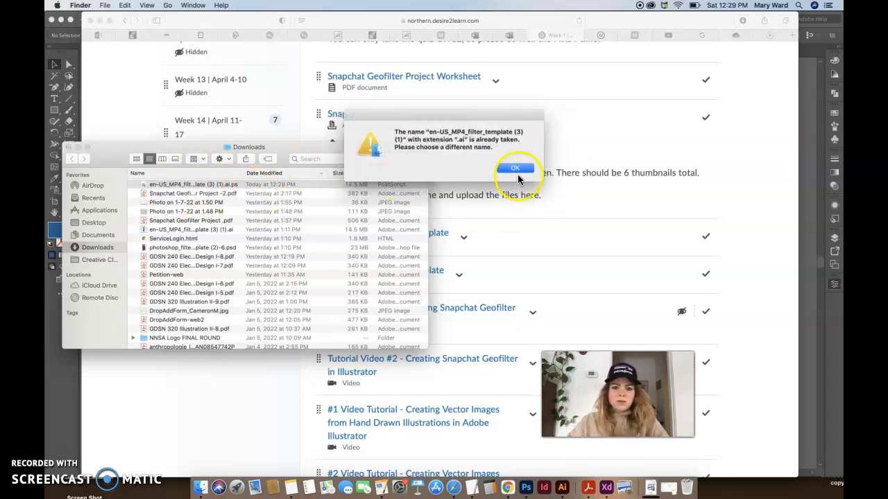
Rename the newly downloaded template to "en-US_MP4_filter_template e(3) (1).ai" and accept the .ai extension
click(212, 185)
click(215, 187)
click(172, 197)
key(Return)
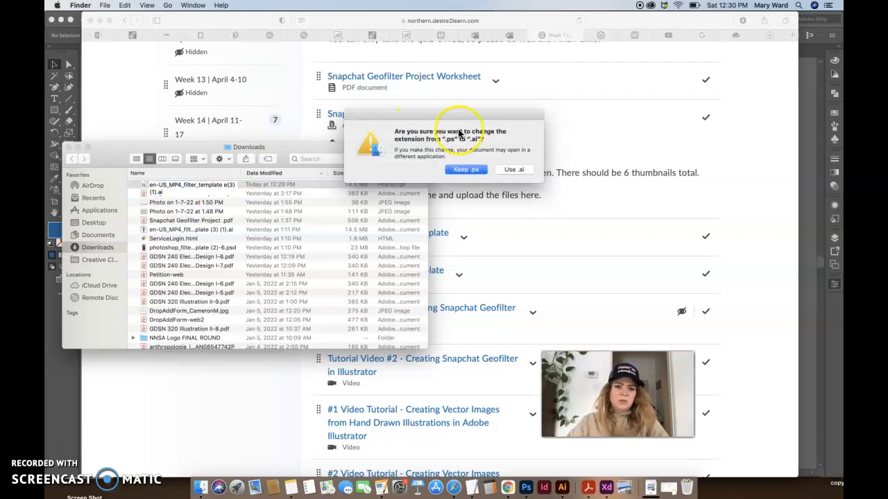
click(513, 170)
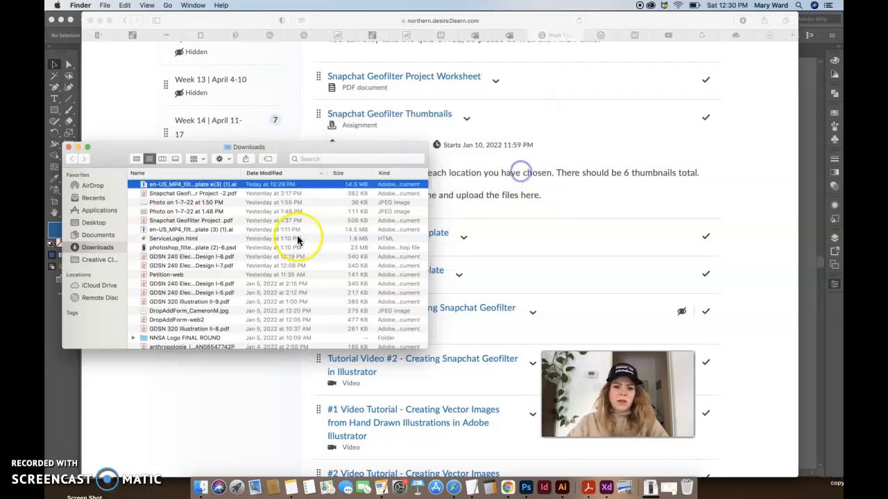
Open the renamed geofilter template in Illustrator with both artboards in view
double_click(184, 184)
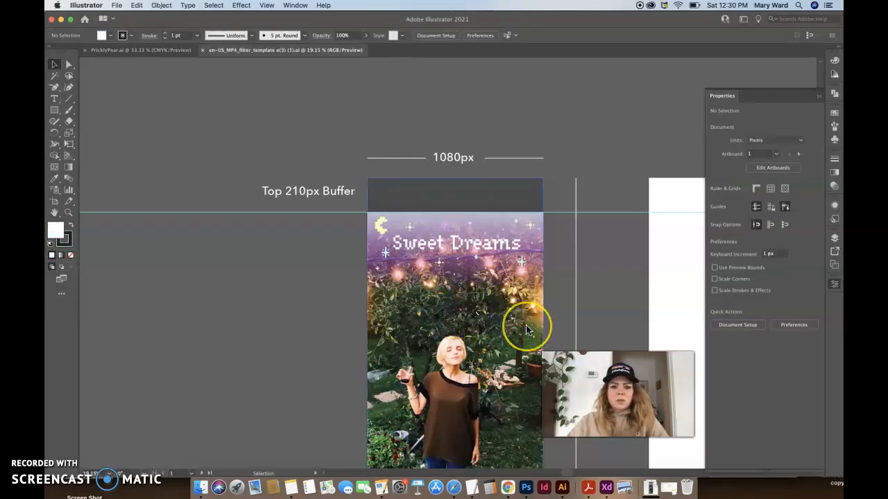
key(super+minus)
key(super+minus)
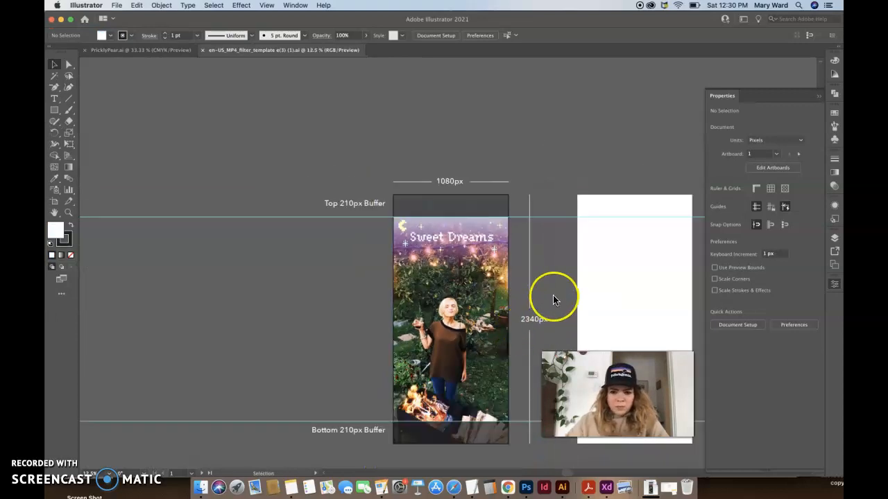
scroll(553, 299, down, 3)
scroll(552, 298, right, 5)
scroll(553, 296, right, 1)
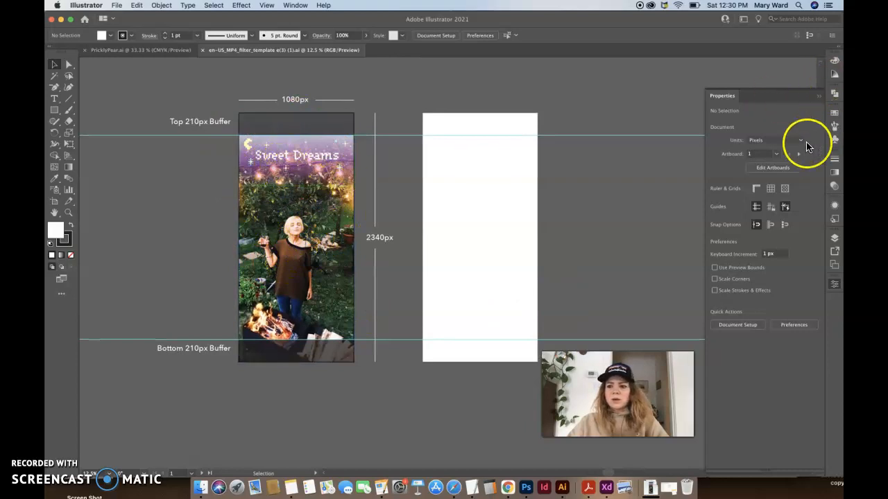
Inspect the dimensions of the template's example artboard and its blank second artboard
click(774, 169)
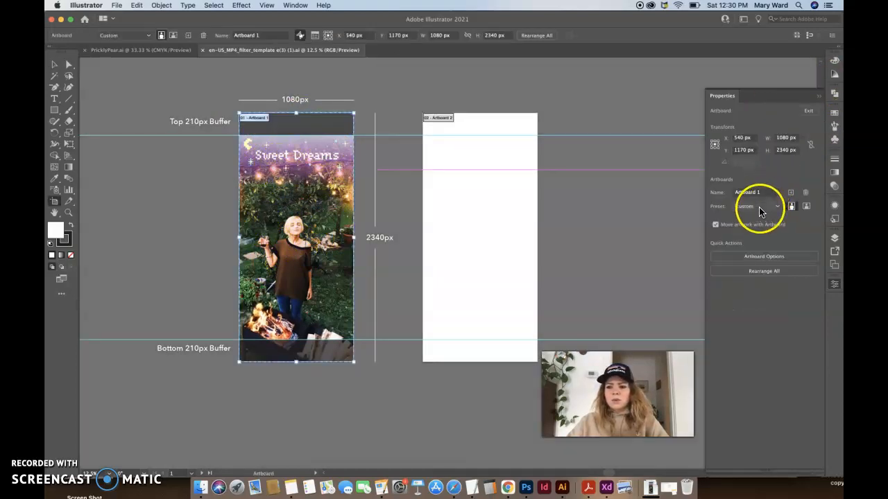
click(471, 195)
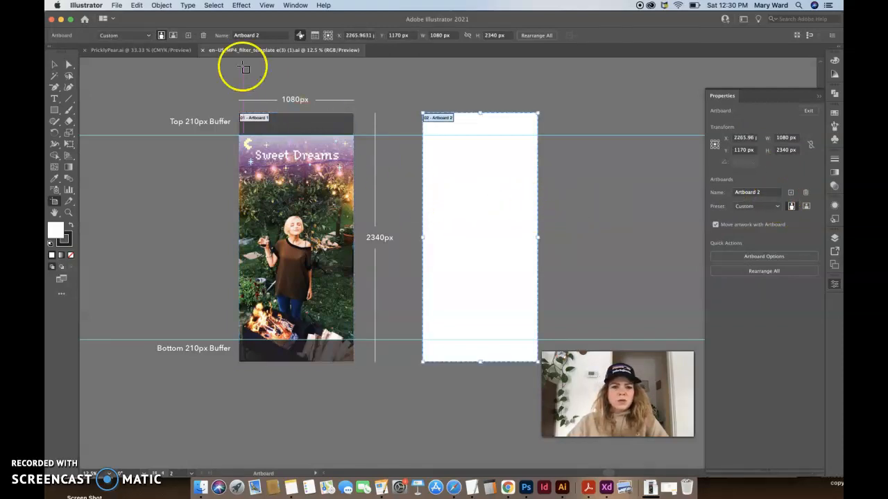
Return to the PricklyPear.ai document and exit artboard editing
click(154, 52)
click(218, 254)
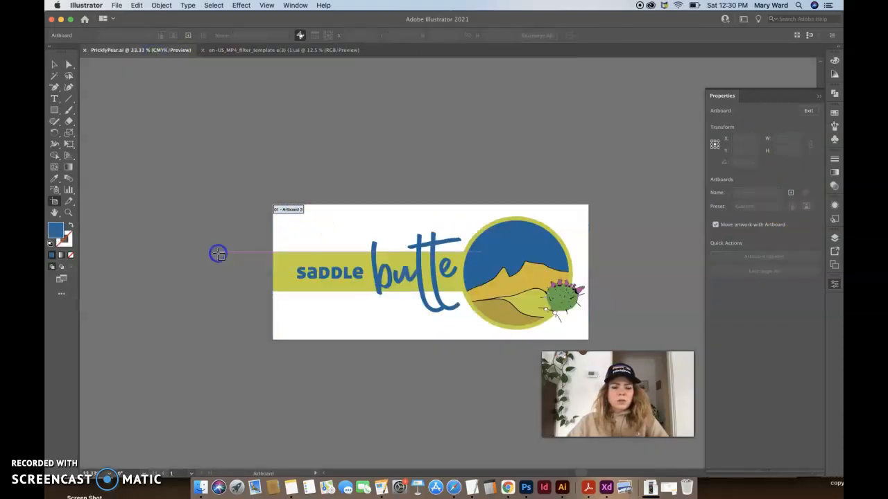
click(241, 254)
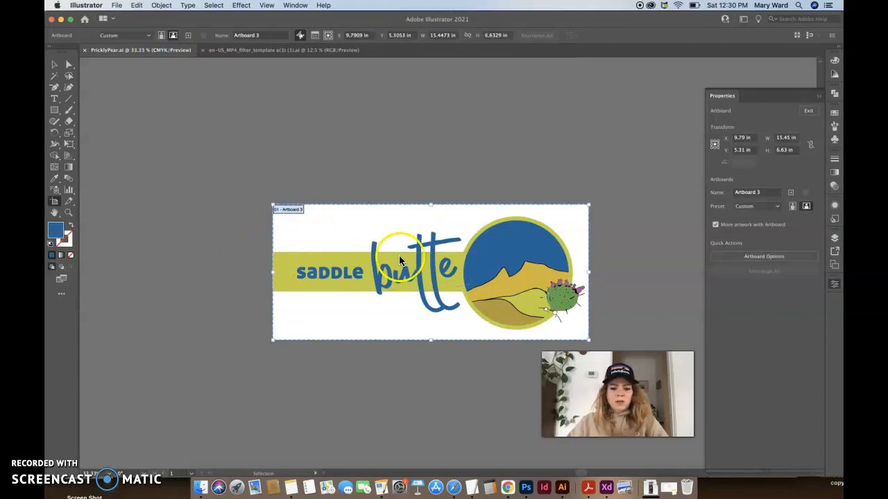
click(810, 112)
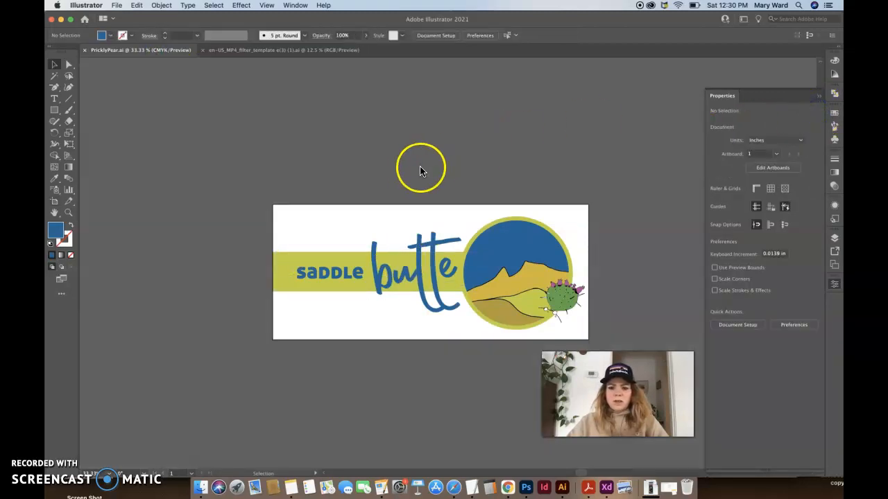
Group all of the Saddle Butte logo artwork into one object and copy it
key(super+a)
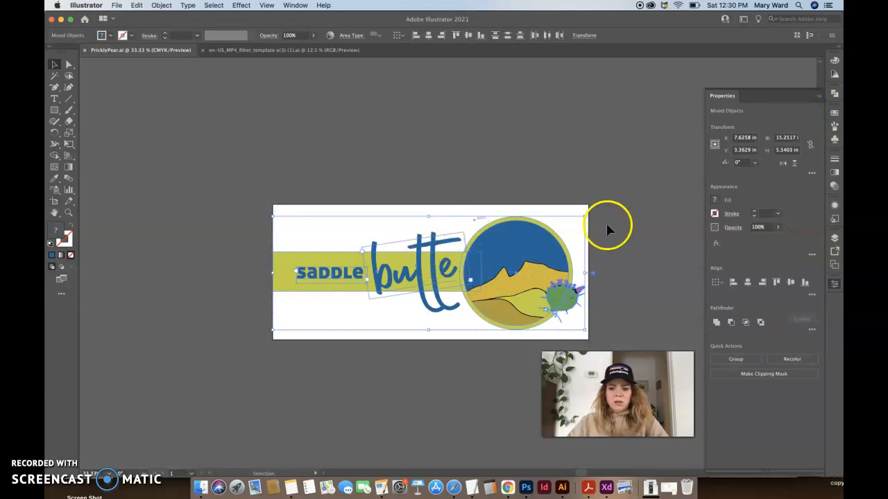
click(736, 359)
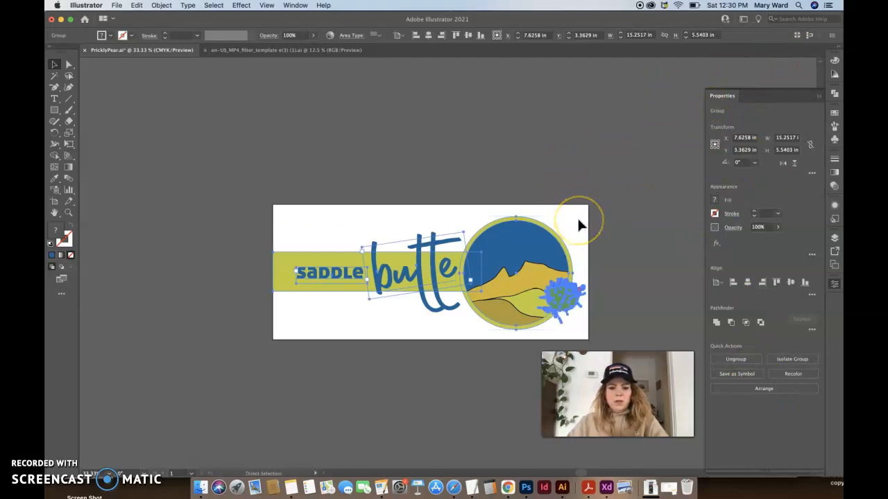
key(a)
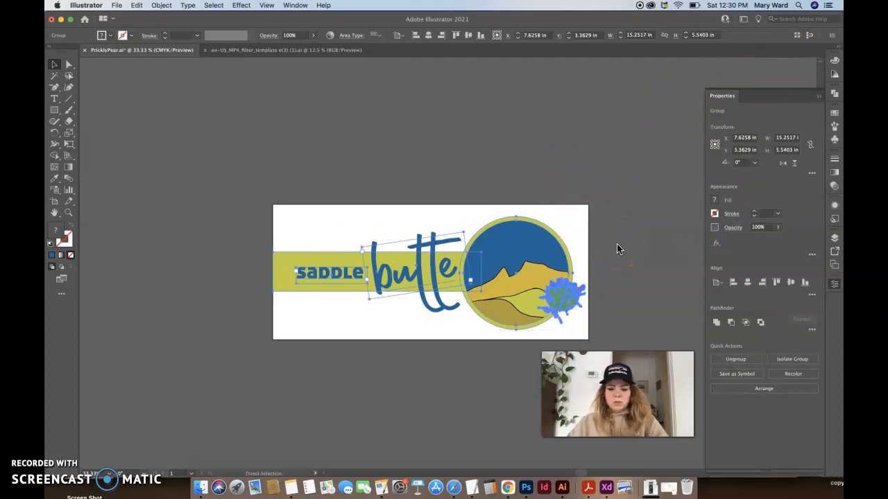
Paste the grouped logo onto the geofilter template's blank second artboard and position it at the bottom buffer guide, at about Y 1943 px
click(234, 53)
click(469, 216)
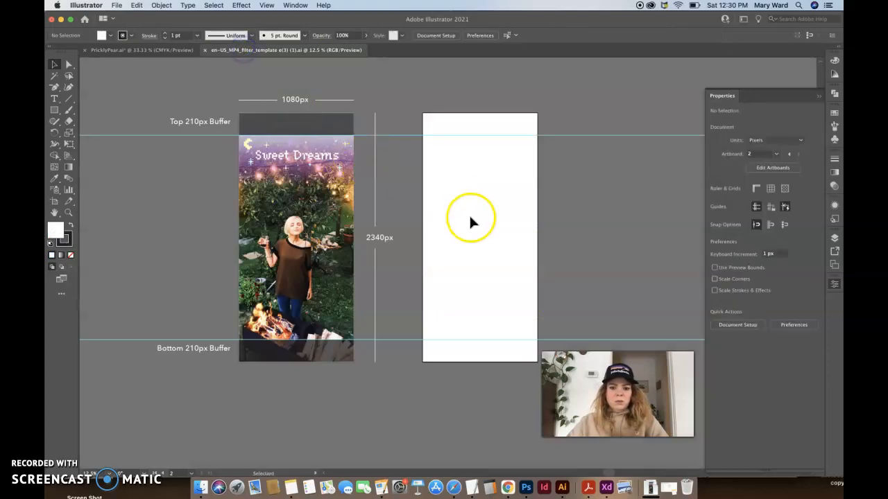
key(super+v)
drag(508, 256, 520, 317)
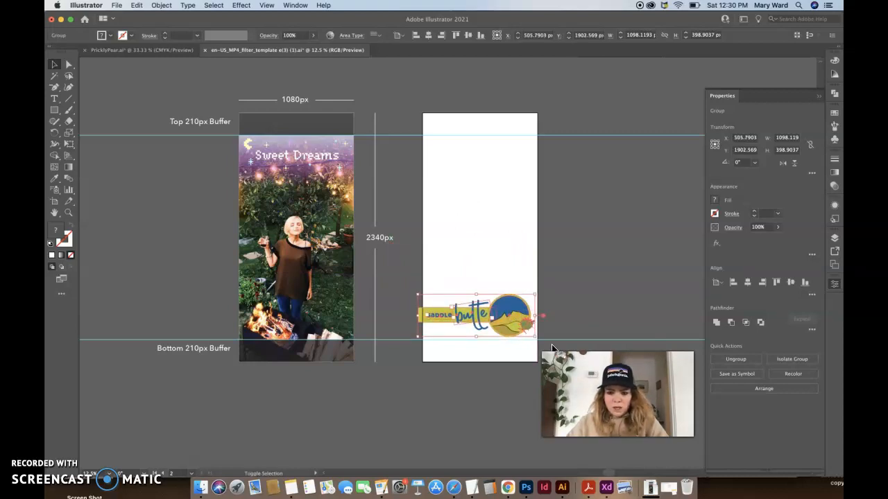
key(shift+Down)
key(shift+Down)
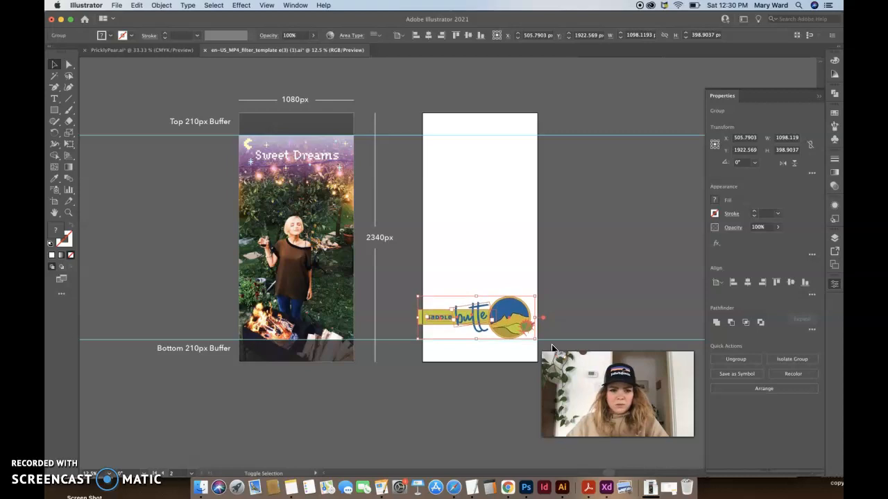
key(shift+Down)
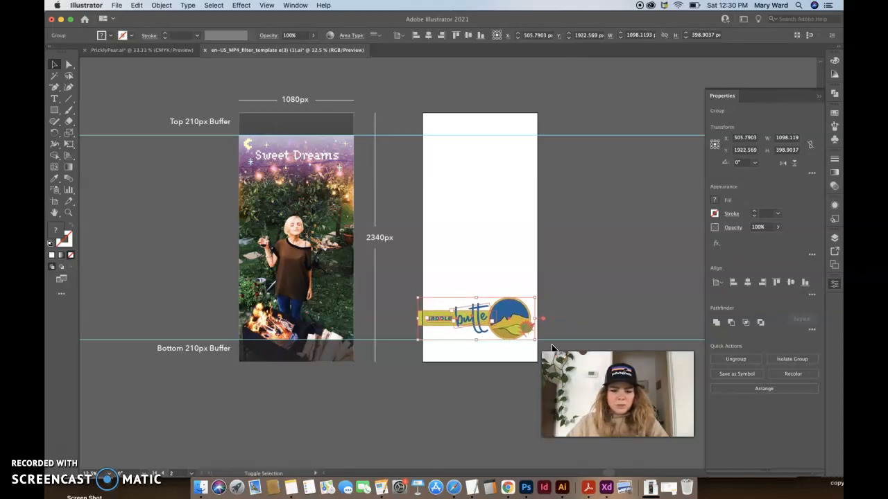
key(shift+Down)
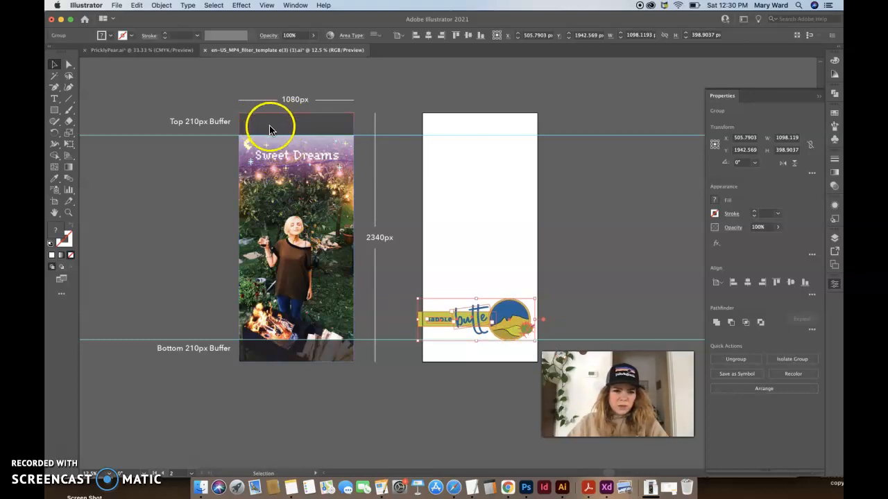
Compare the example's top and bottom 210 px buffer areas with the guides across the logo artboard
click(287, 128)
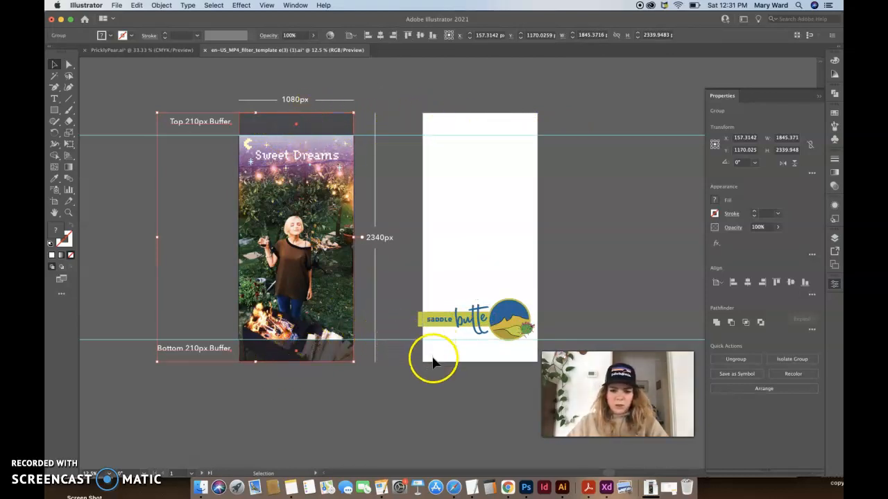
click(478, 138)
click(554, 342)
click(575, 283)
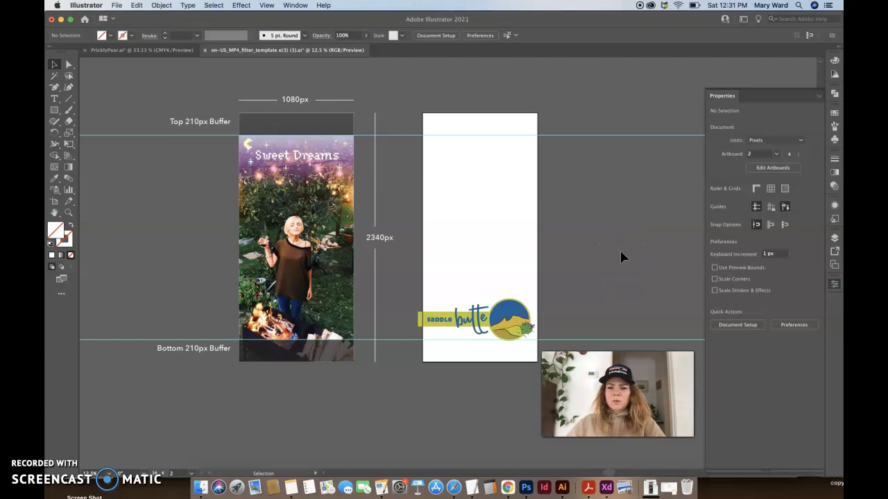
Centre the logo horizontally on the second artboard at X 540 px and deselect it
click(525, 313)
drag(512, 324, 514, 322)
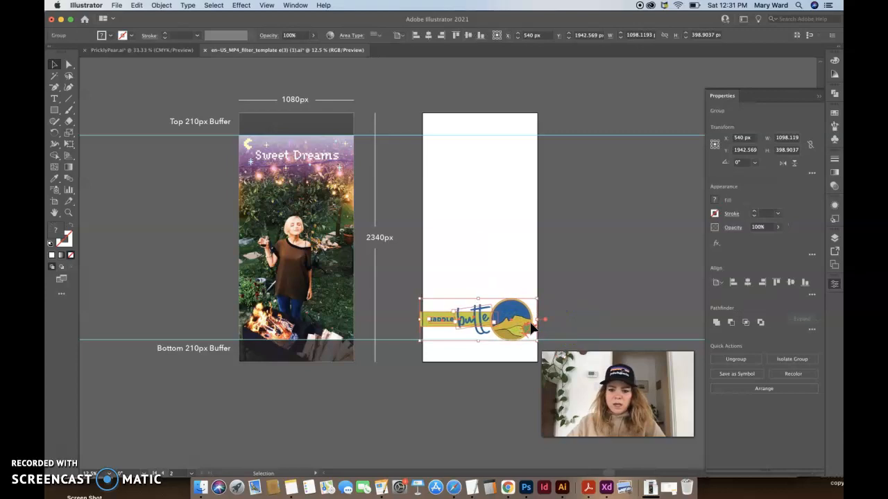
click(585, 321)
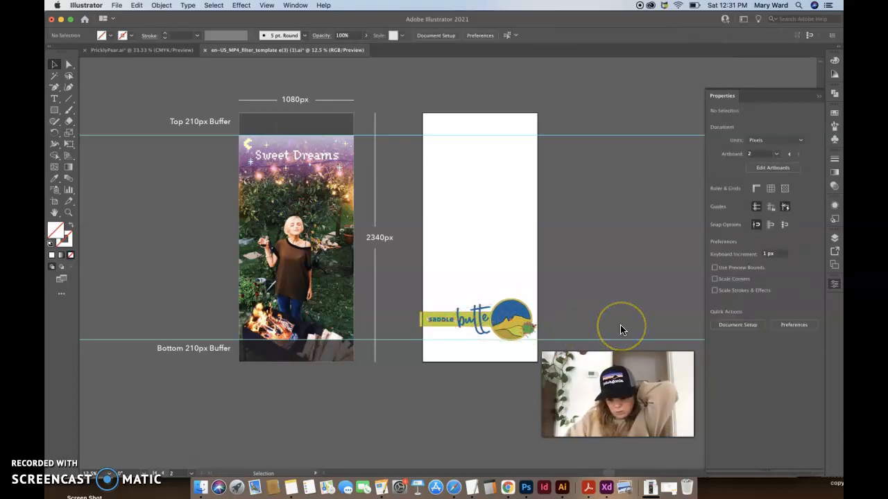
Examine the example design's buffer areas and the logo's placement relative to the guides up close
key(super+equal)
scroll(303, 338, down, 2)
scroll(303, 337, down, 1)
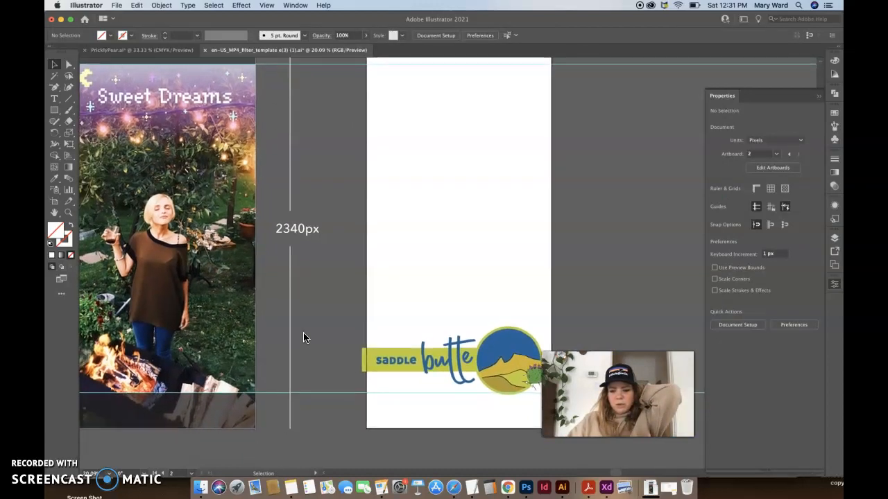
scroll(303, 338, left, 2)
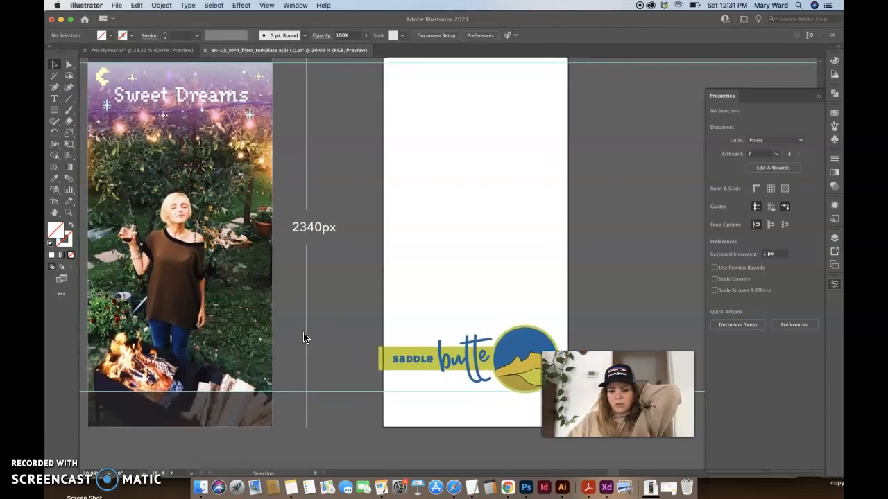
scroll(303, 337, up, 3)
scroll(303, 338, left, 2)
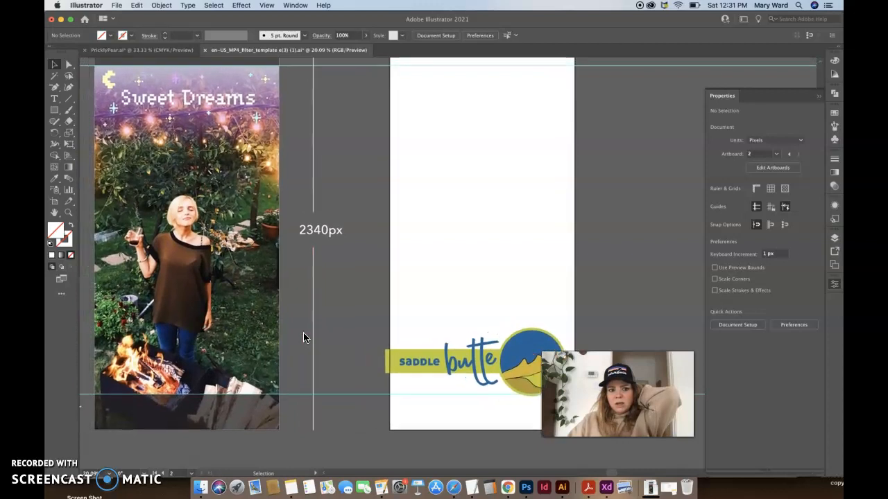
click(162, 102)
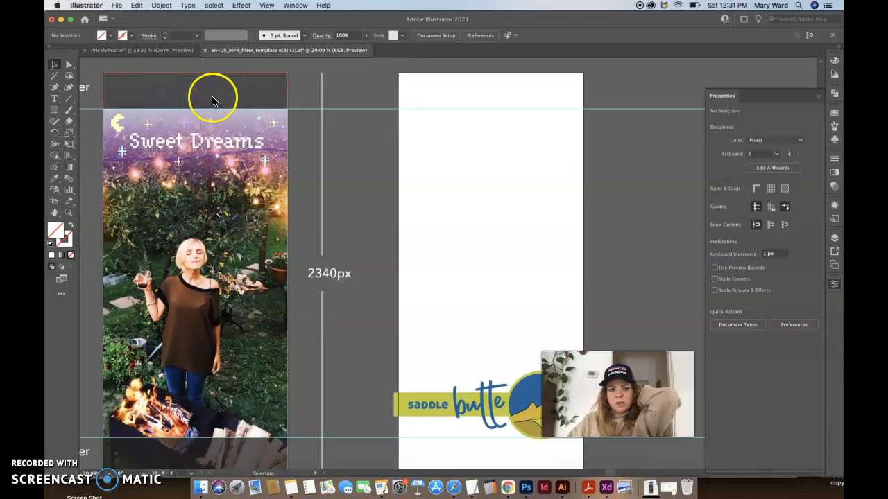
scroll(368, 283, down, 5)
scroll(368, 282, right, 1)
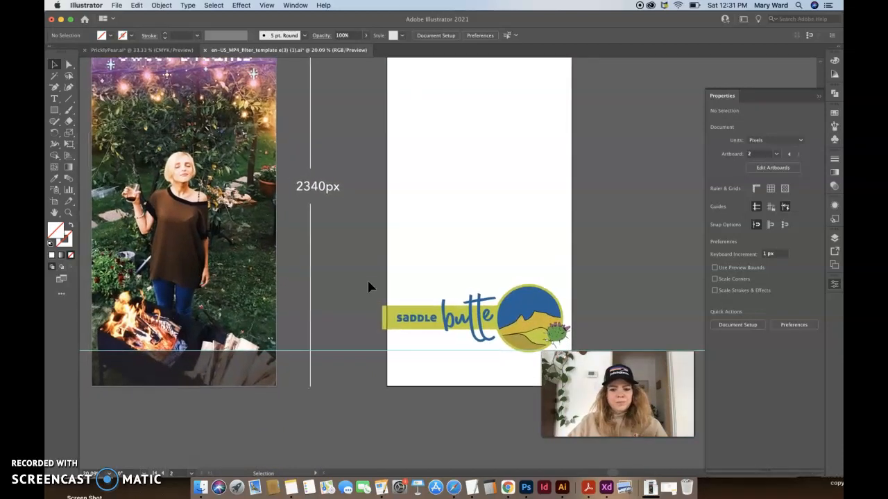
scroll(368, 286, left, 8)
scroll(368, 286, left, 1)
scroll(369, 287, right, 10)
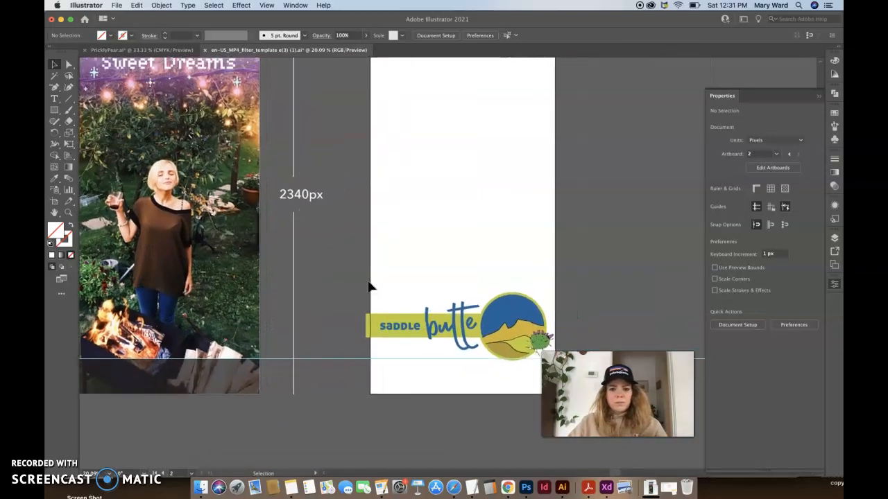
key(super+minus)
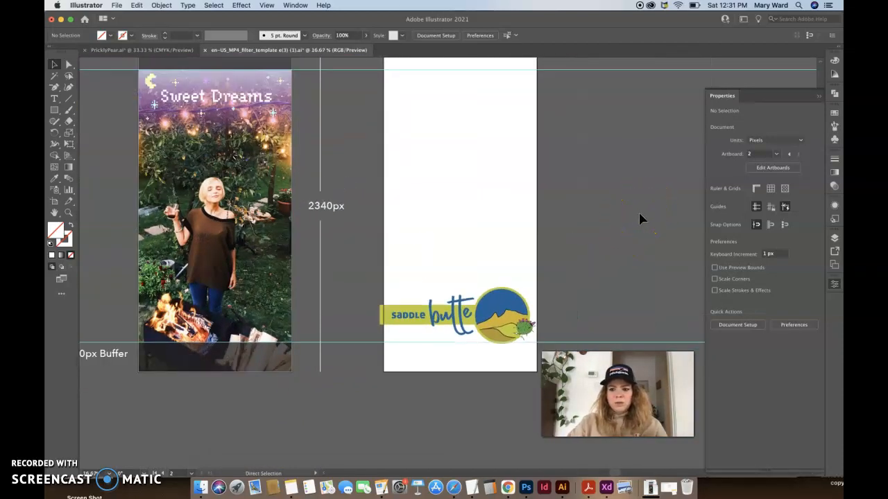
Enter artboard editing and examine the name and dimensions of the artboard holding the logo
click(775, 166)
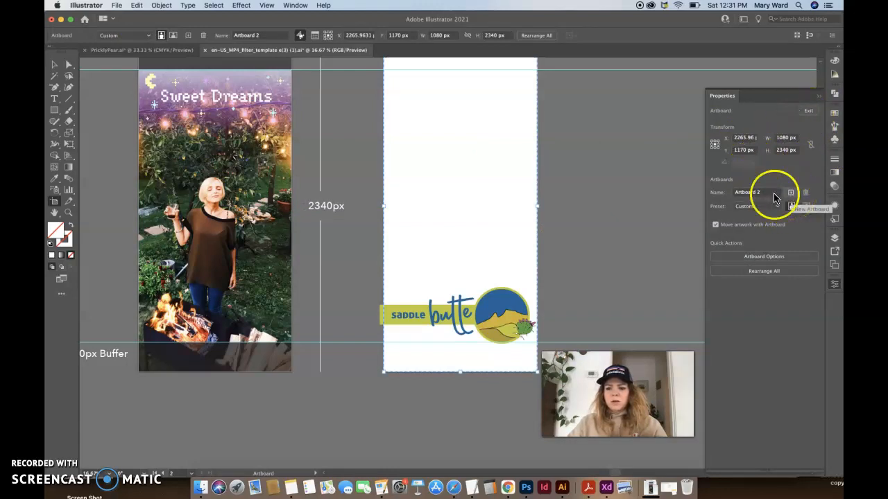
click(600, 261)
scroll(595, 256, up, 1)
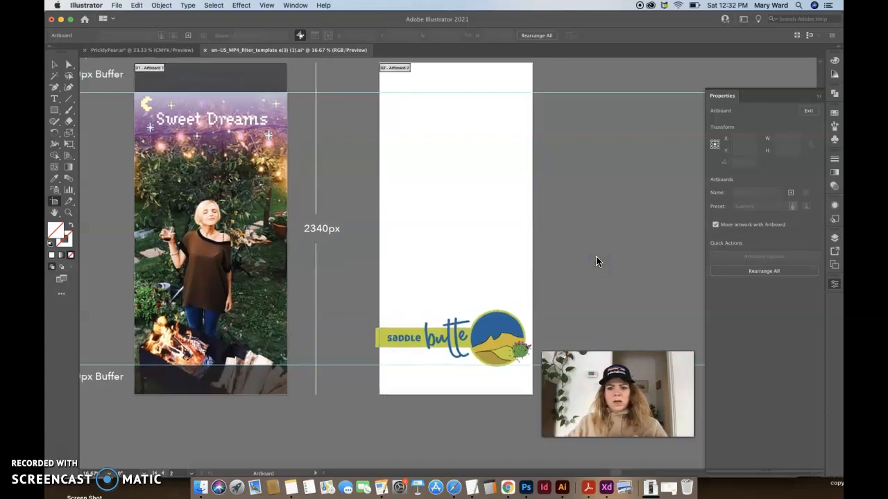
scroll(596, 256, down, 1)
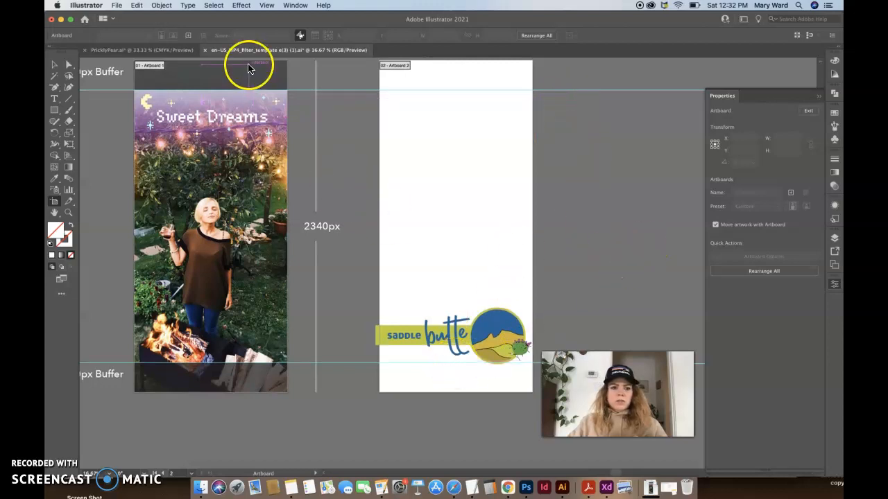
Save the document as SnapChatGeofilter22.ai in the Snapchat Geofilter folder, accepting the Illustrator save options
click(116, 6)
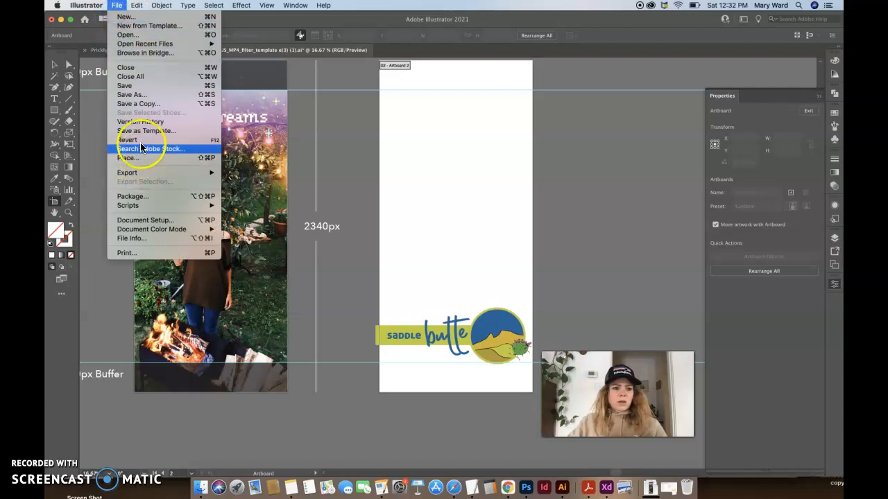
click(141, 97)
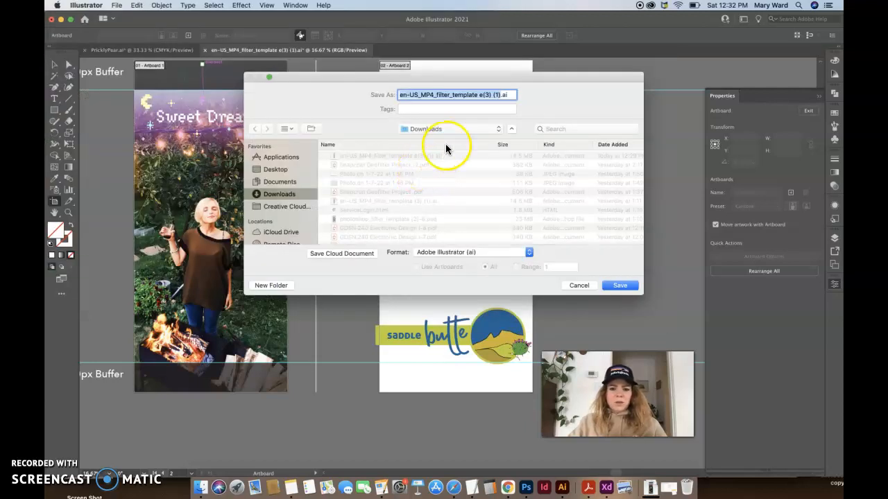
click(444, 129)
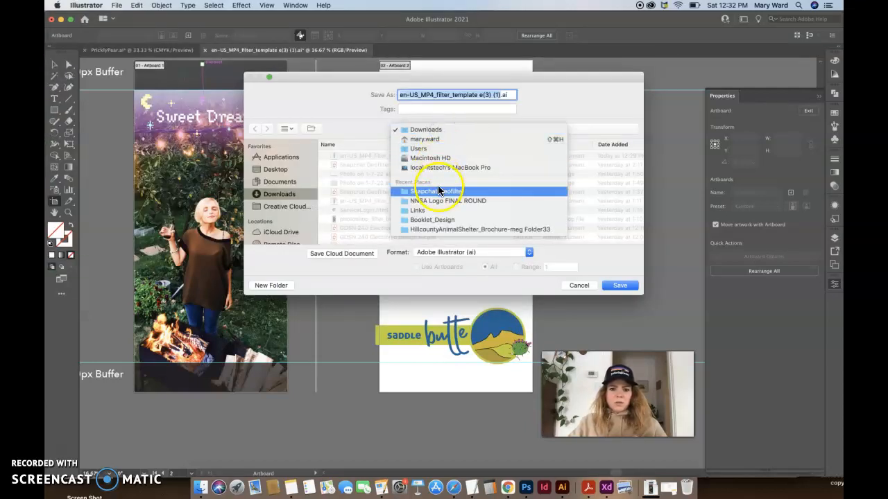
click(461, 188)
text(SnapChatGeofilter22)
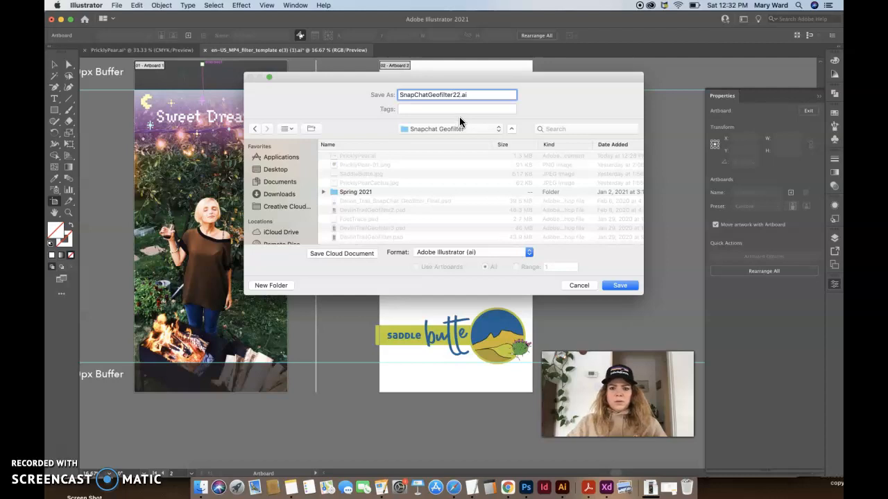
click(456, 95)
click(619, 286)
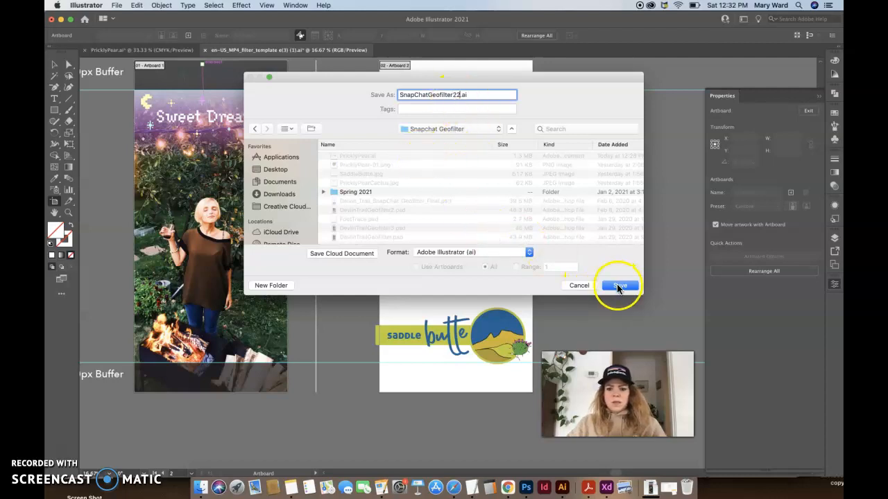
click(553, 374)
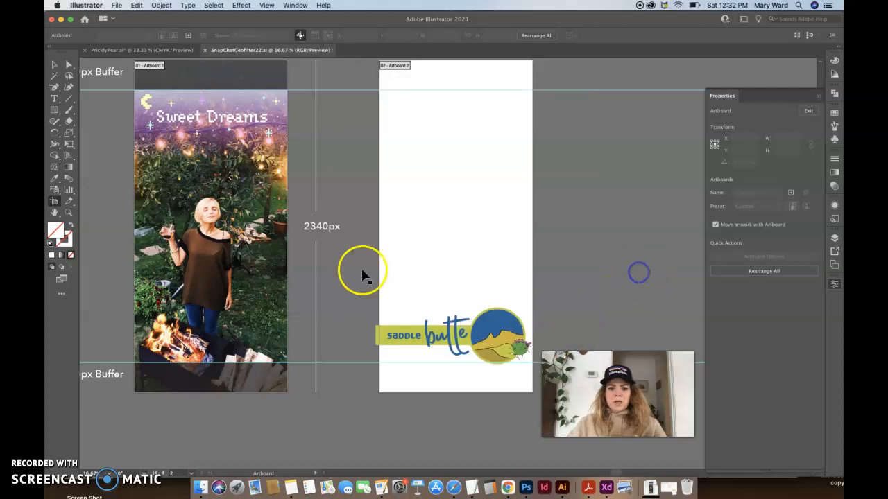
Set up a PNG export named SnapChatGeofilter22.png in the Snapchat Geofilter folder, using artboards limited to range 2
click(116, 5)
mouse_move(139, 173)
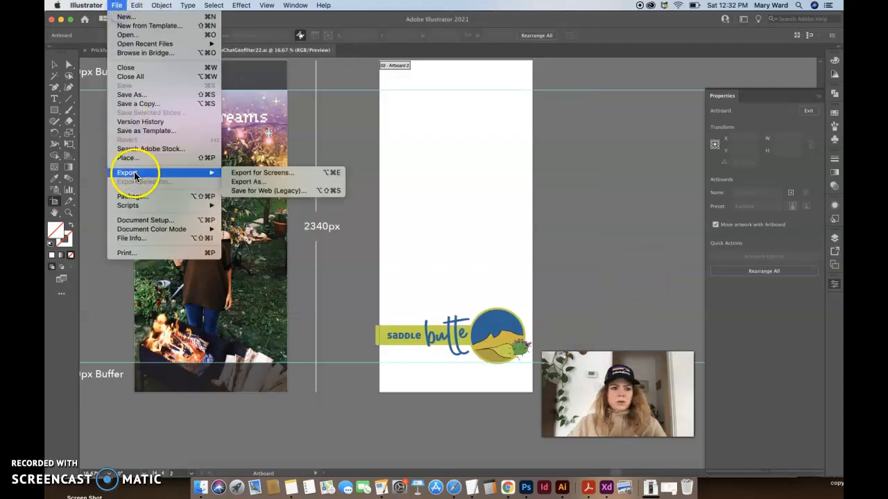
click(244, 183)
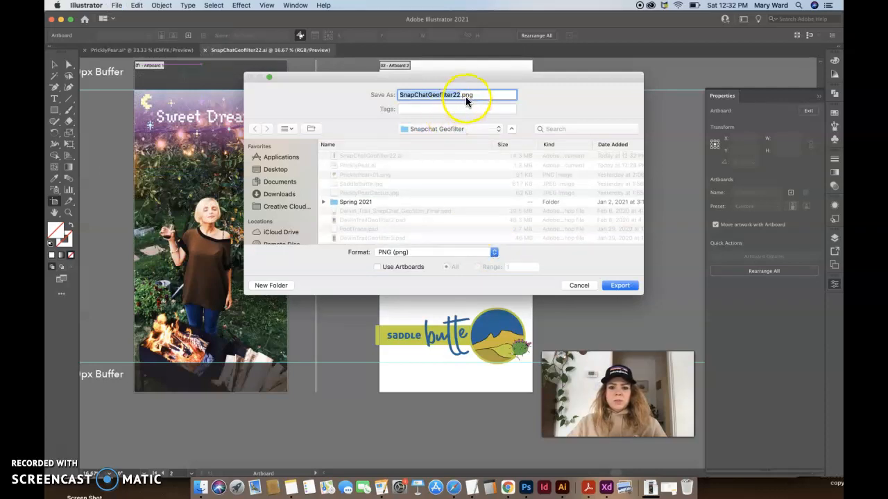
click(378, 267)
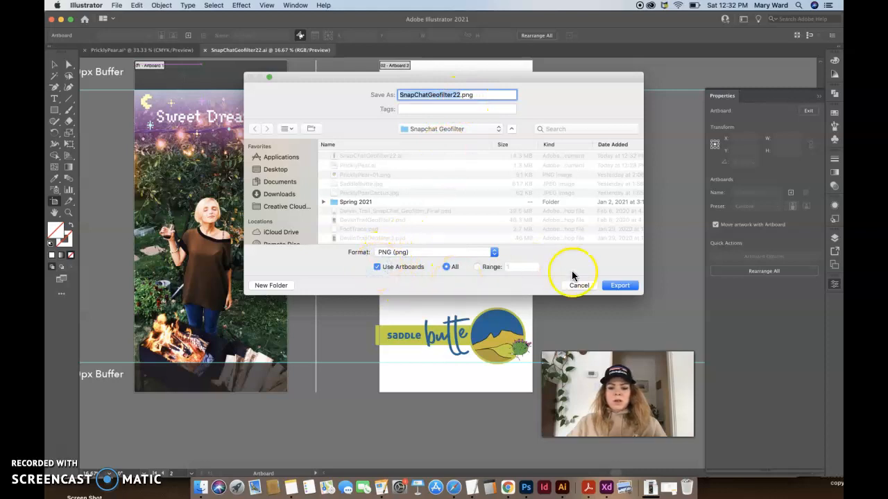
click(476, 267)
drag(515, 268, 504, 267)
text(2)
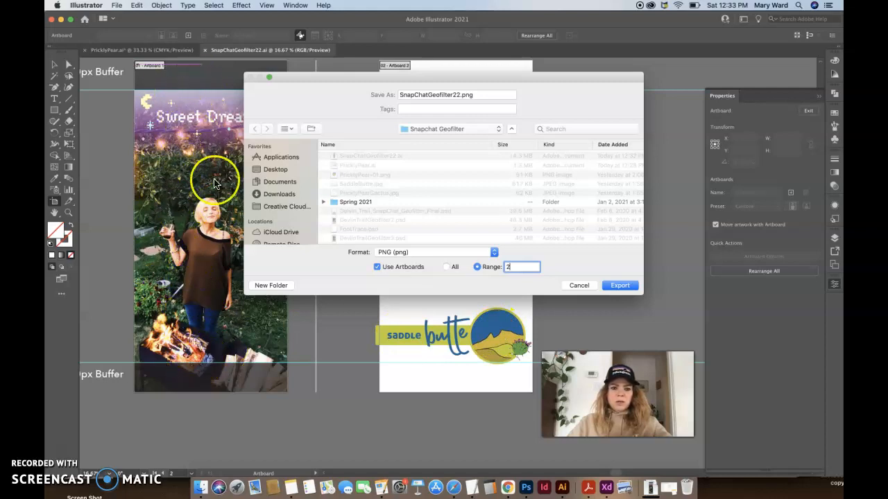
click(477, 268)
click(507, 269)
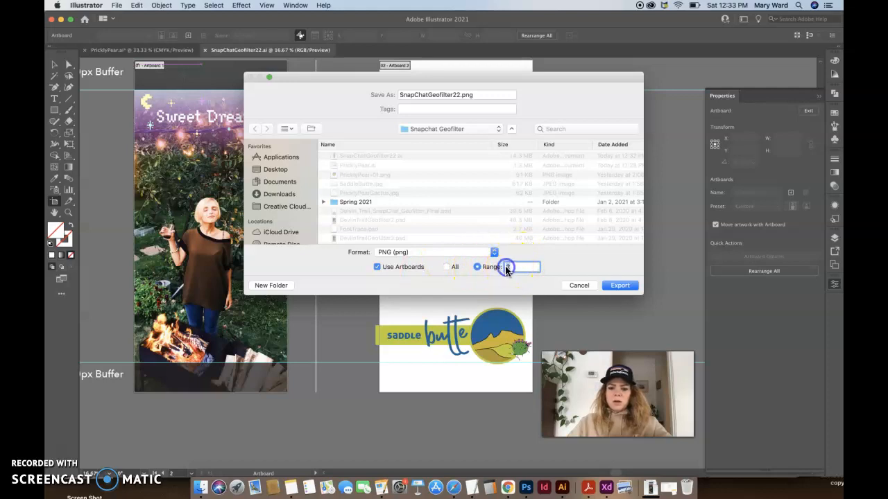
key(BackSpace)
text(2)
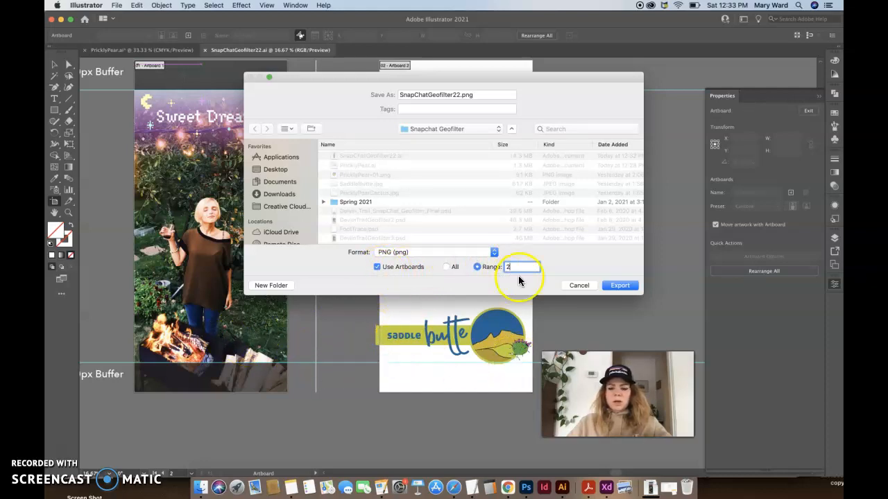
Export the artboard as PNG at Screen (72 ppi) with Type Optimized (Hinted) anti-aliasing and a transparent background
click(620, 285)
click(466, 240)
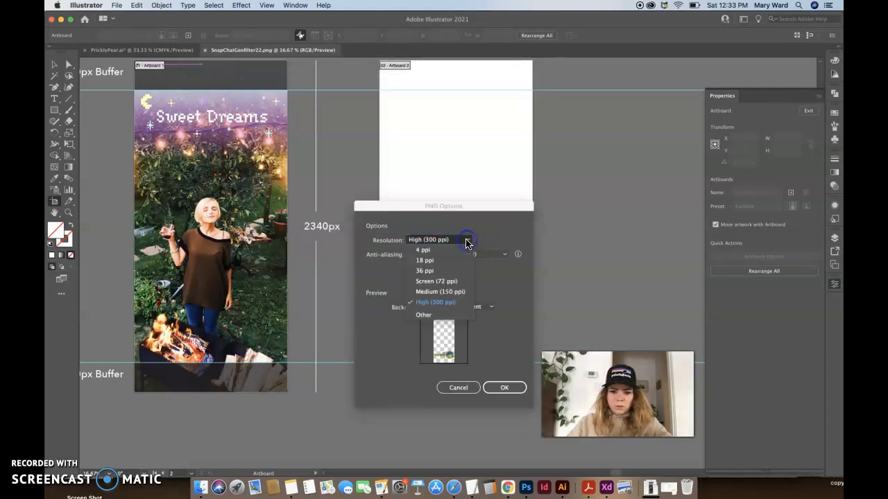
click(453, 282)
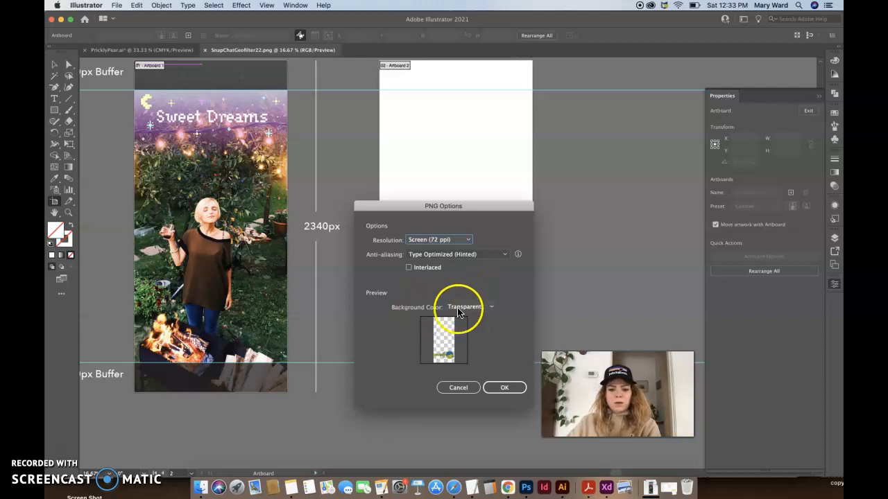
click(470, 258)
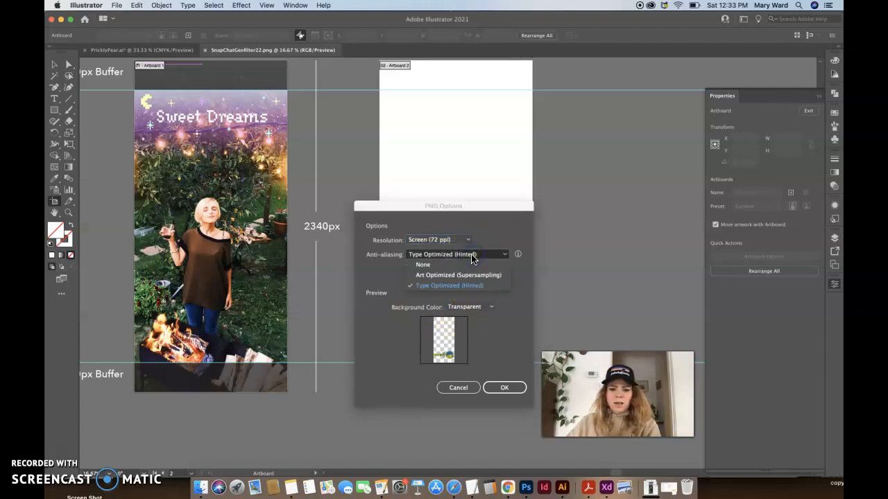
click(472, 260)
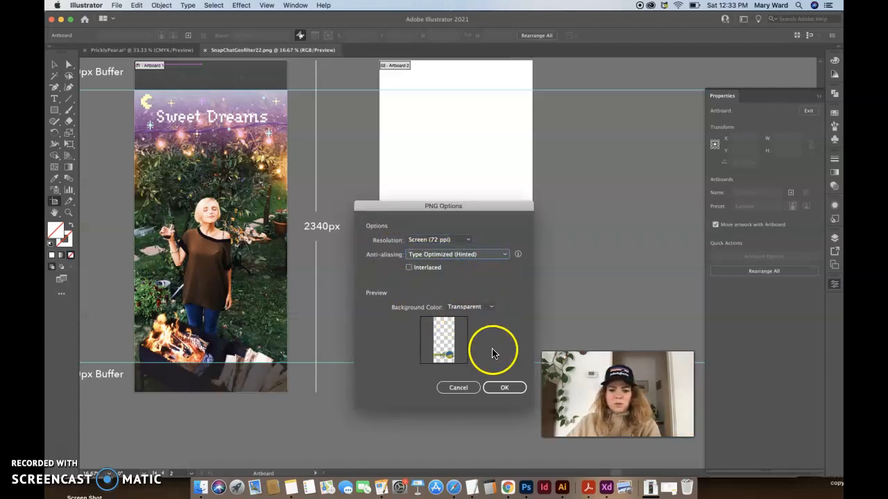
click(505, 387)
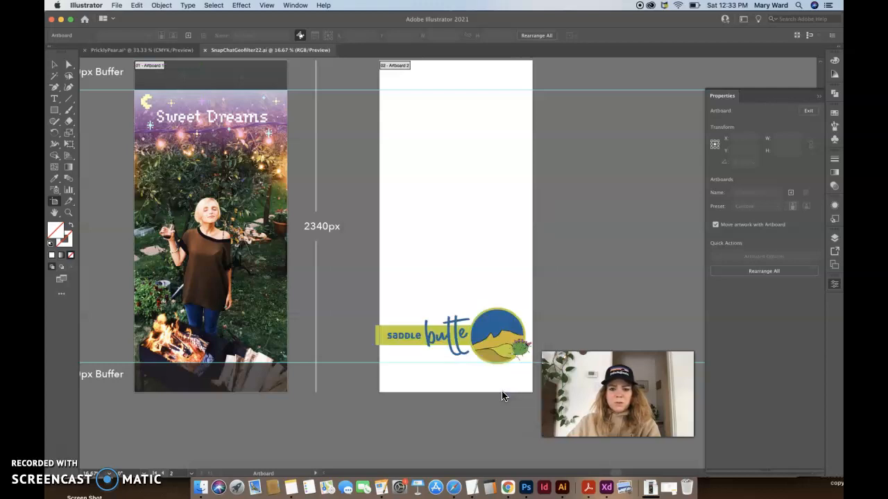
Switch to Finder and open the Snapchat Geofilter folder inside Documents, under GDSN 240 - Electronic Design I
click(202, 487)
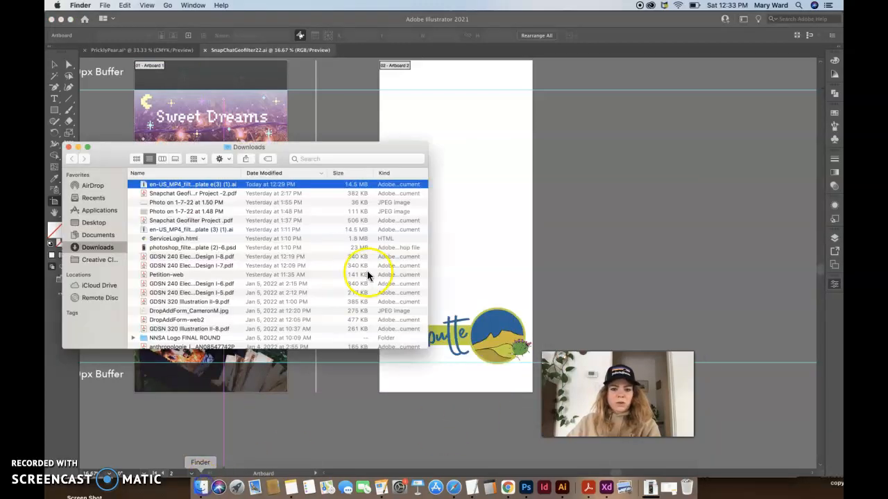
click(97, 235)
scroll(178, 232, up, 3)
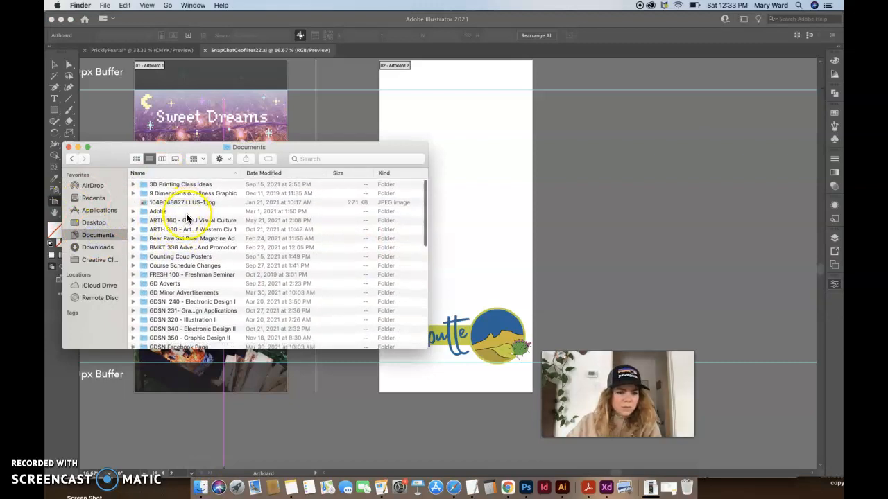
scroll(185, 216, down, 3)
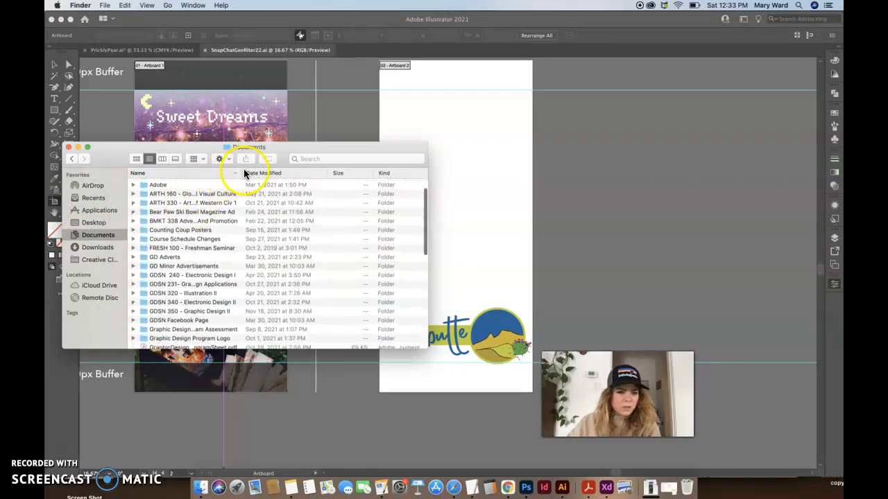
drag(241, 175, 291, 174)
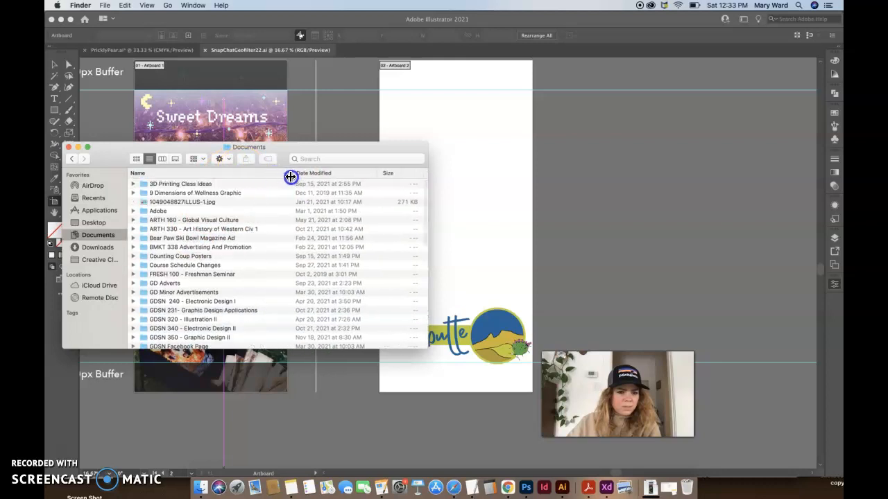
scroll(219, 233, down, 3)
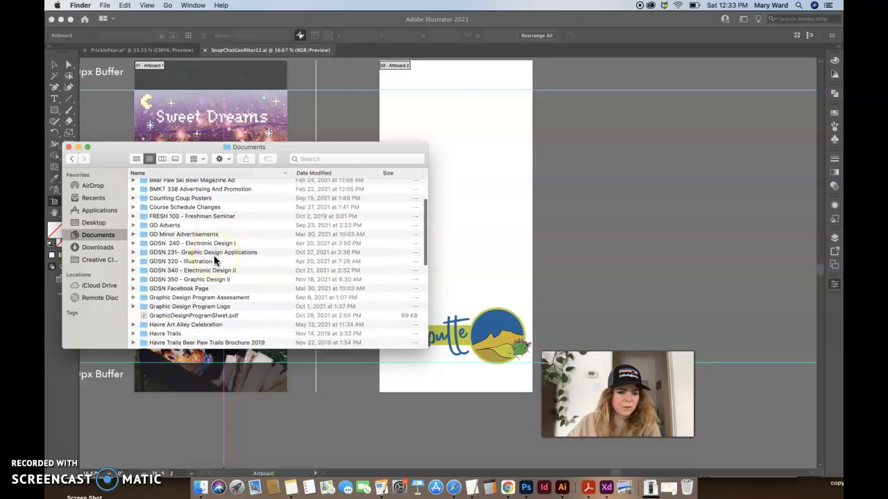
double_click(210, 243)
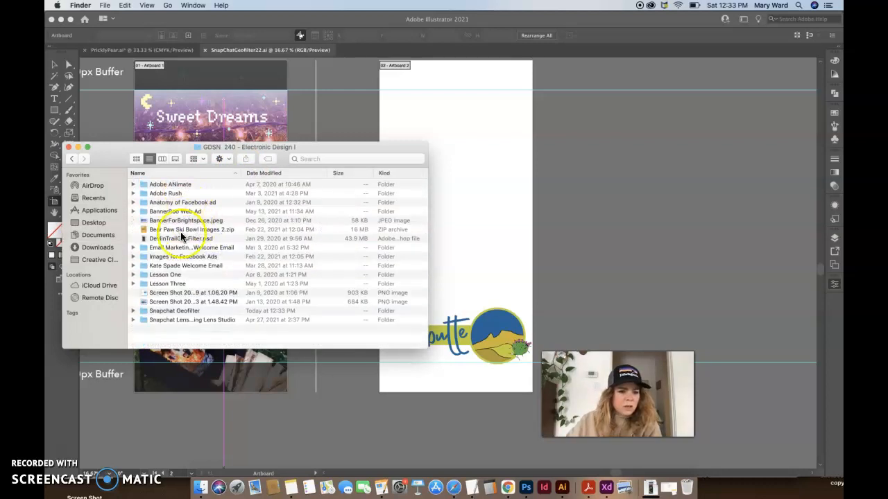
double_click(167, 312)
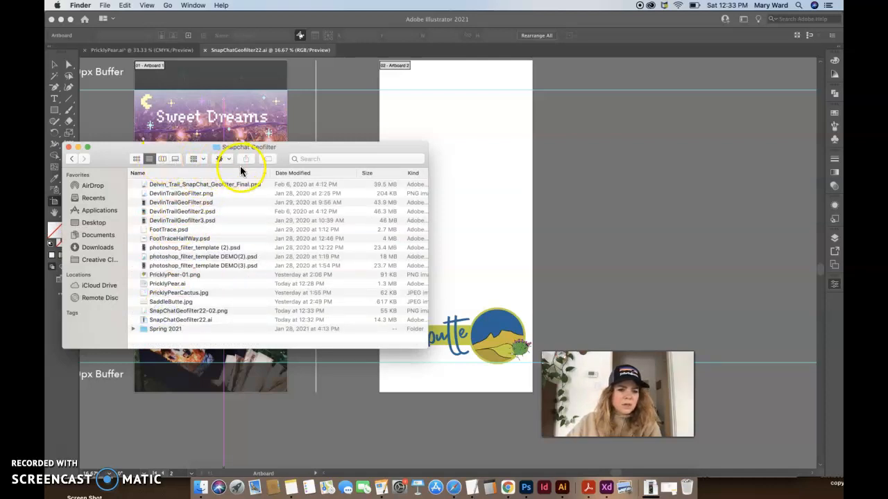
Sort the folder by date modified, preview SnapChatGeofilter22-02.png, and open SnapChatGeofilter22.ai in Illustrator
click(301, 173)
double_click(184, 185)
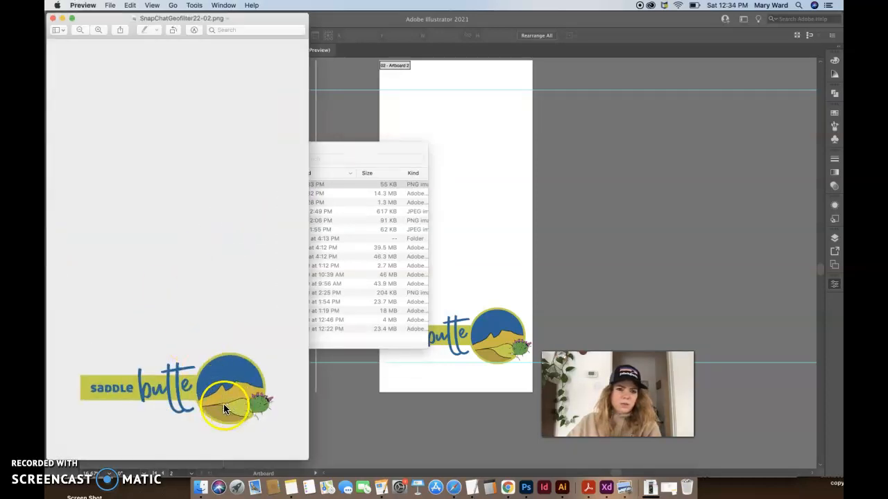
click(54, 18)
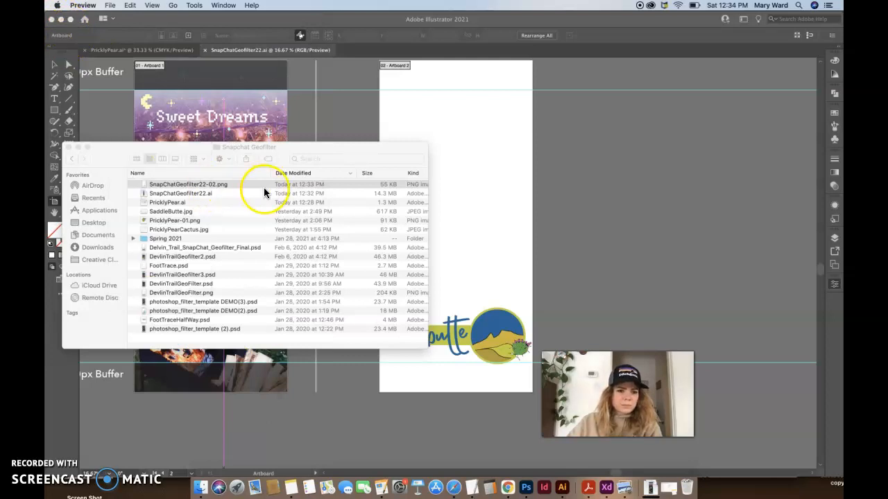
double_click(200, 194)
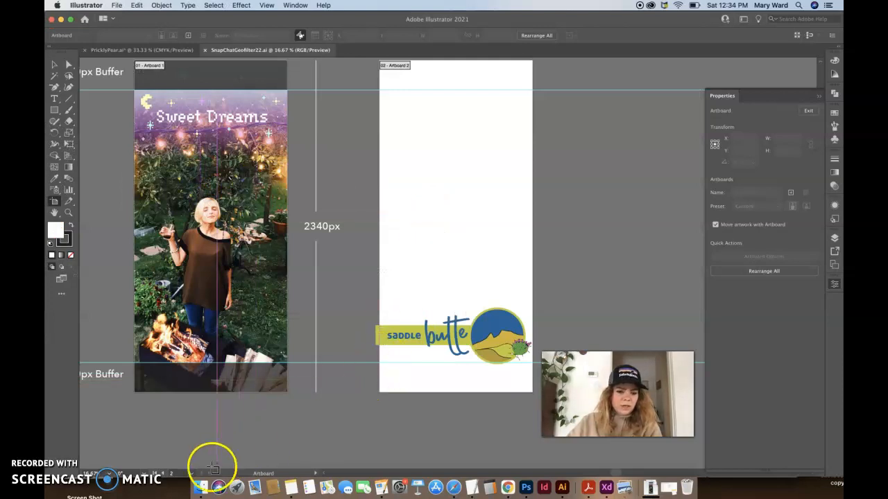
Return to Finder, check the size and kind of SnapChatGeofilter22-02.png, and open that file in Photoshop
click(203, 479)
click(303, 184)
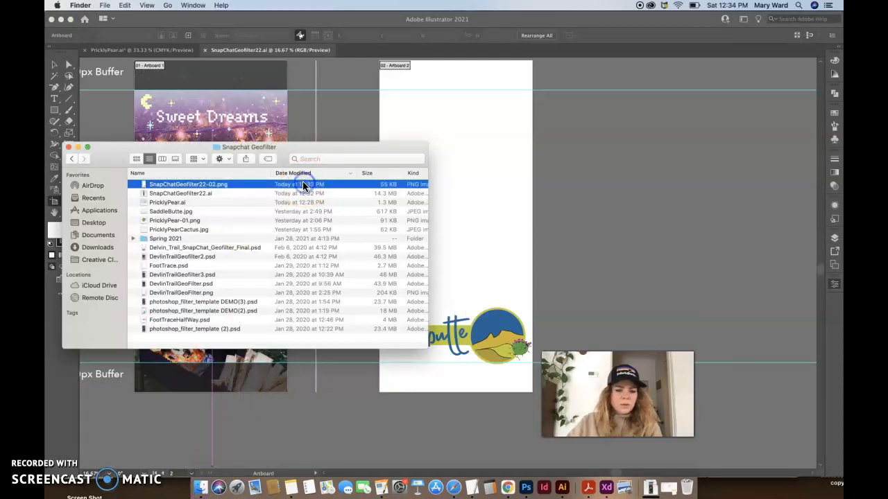
scroll(353, 188, right, 2)
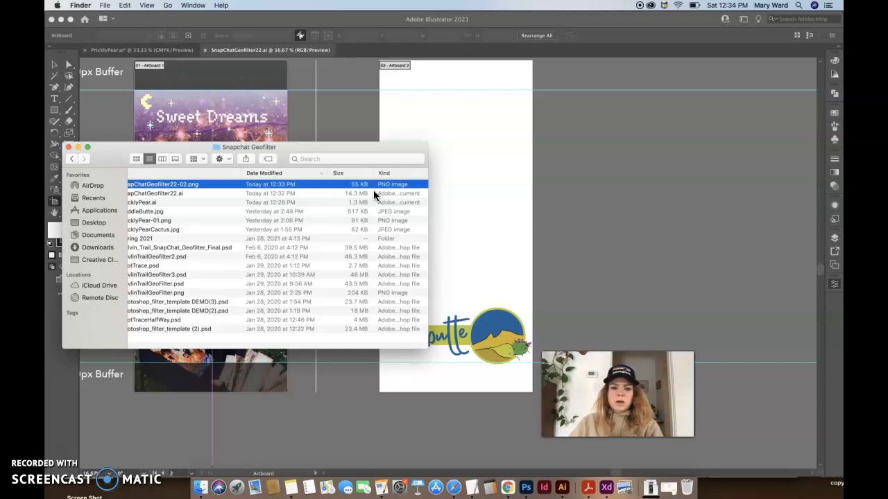
drag(169, 147, 216, 146)
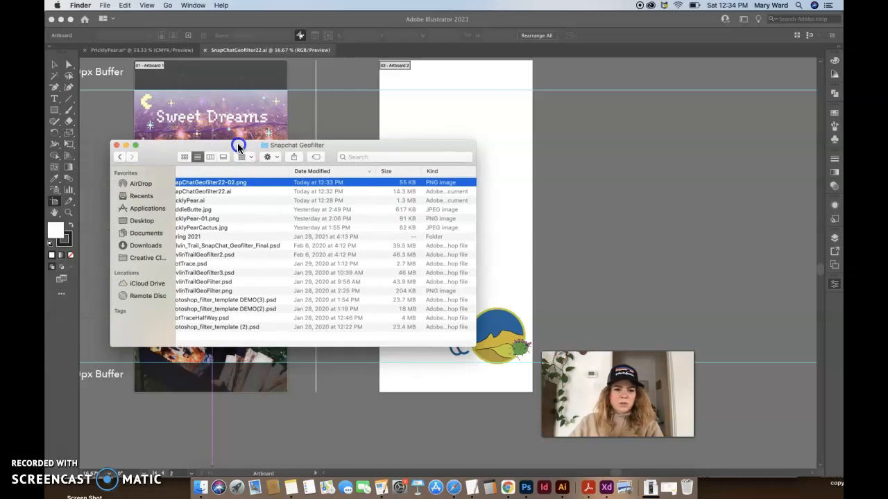
drag(215, 182, 525, 489)
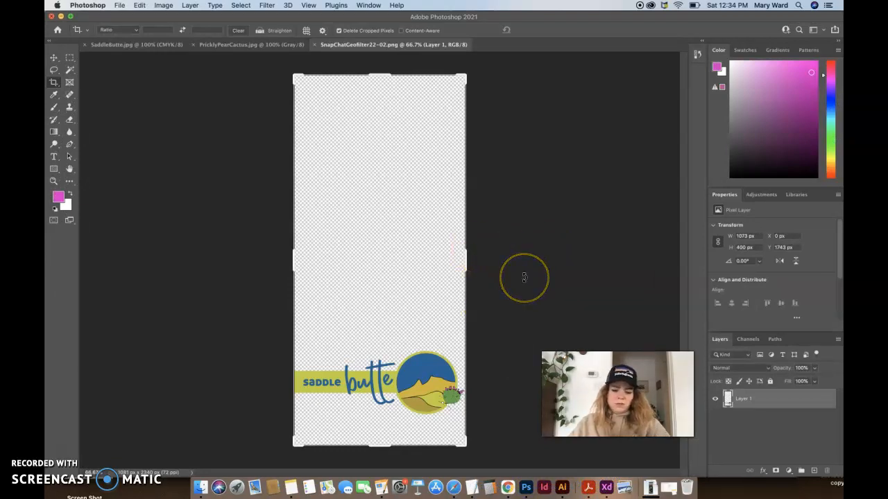
Examine the exported logo's edges and the transparent background up close, and return to the full image view
key(super+equal)
key(super+equal)
key(super+equal)
scroll(460, 321, down, 10)
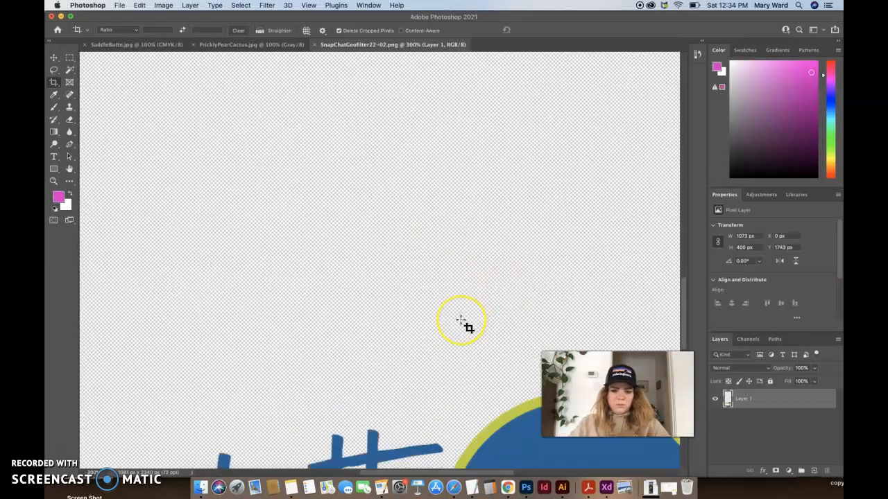
scroll(461, 321, up, 5)
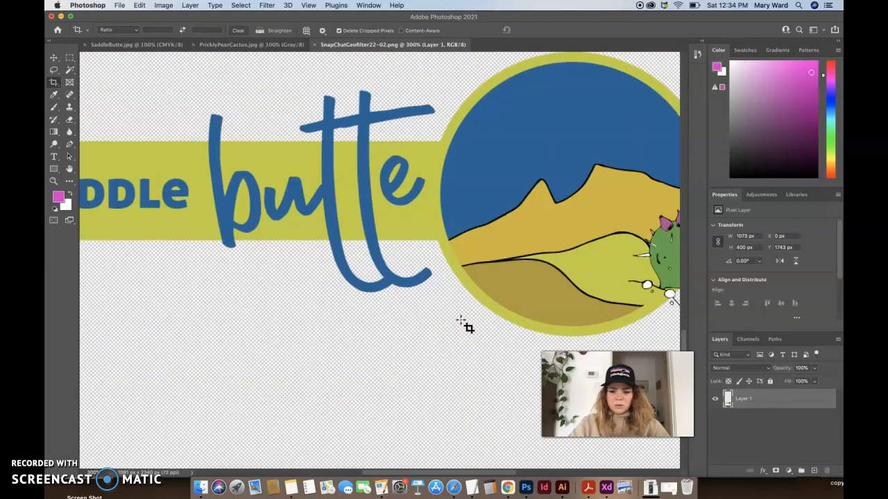
key(super+0)
key(super+minus)
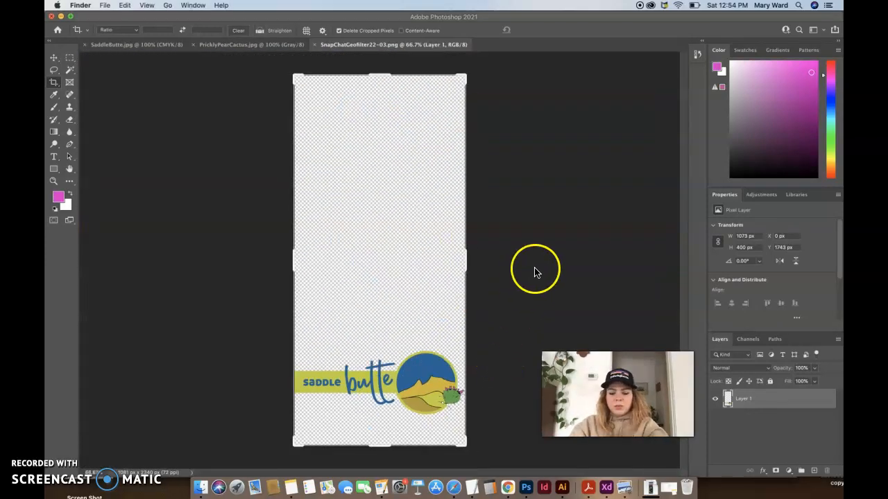
Switch to Finder, reopen the Snapchat Geofilter folder and check the exported PNG's file size, and return to Photoshop
click(200, 486)
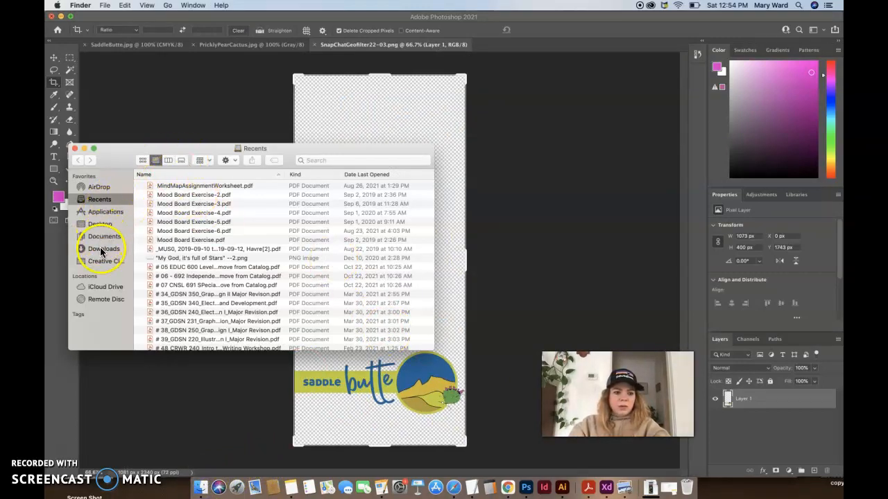
click(101, 238)
scroll(212, 231, down, 5)
scroll(212, 229, down, 5)
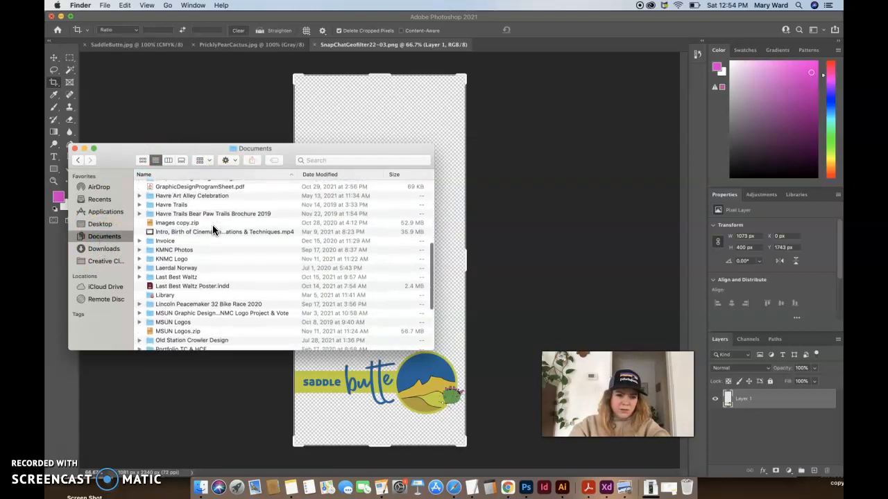
scroll(213, 229, up, 6)
scroll(213, 224, up, 5)
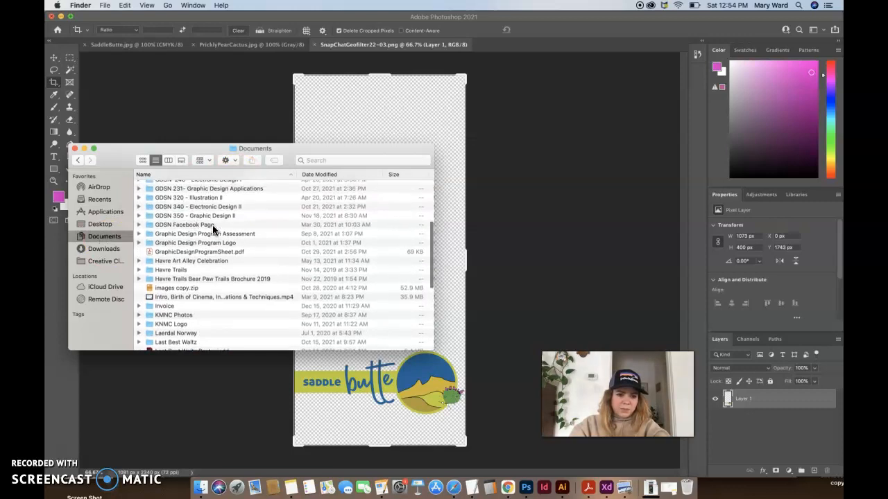
double_click(212, 192)
double_click(181, 312)
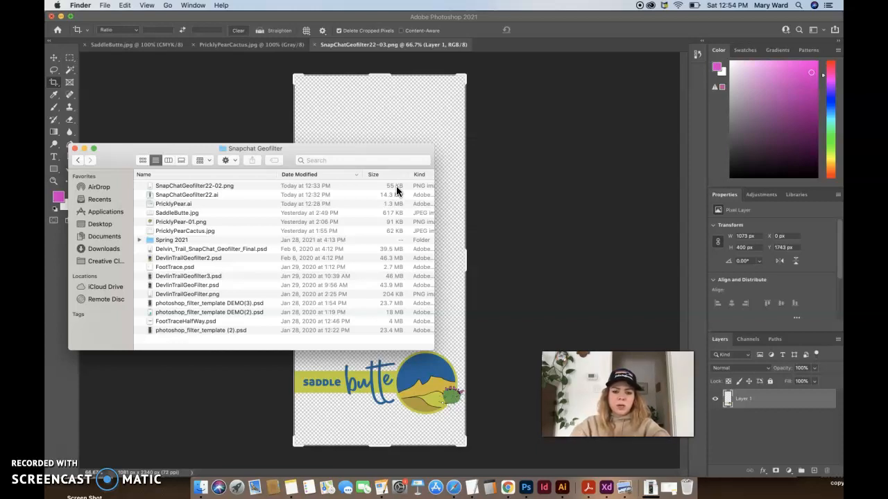
click(539, 286)
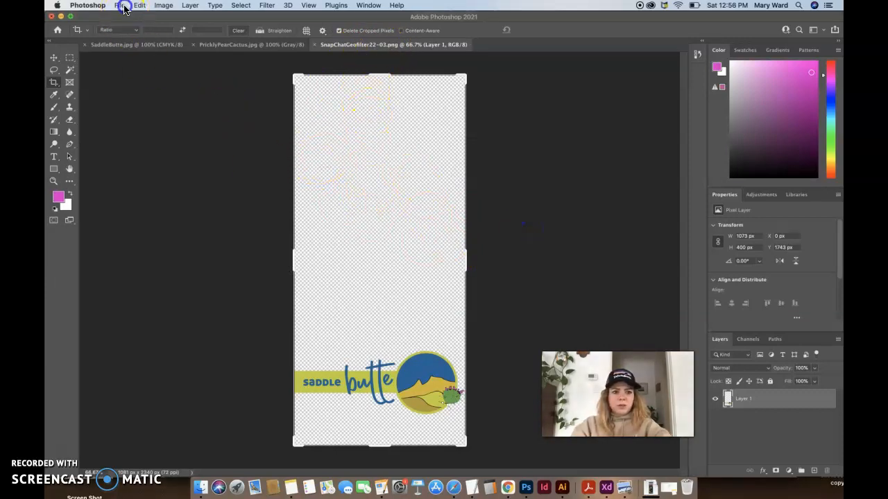
Review the Save for Web format presets and the PNG-24 transparency settings, and close the dialog without saving
click(121, 6)
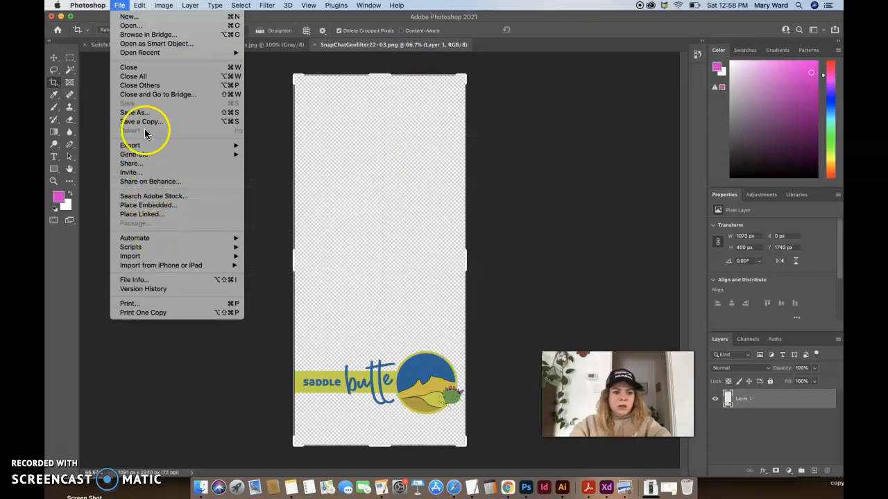
mouse_move(219, 144)
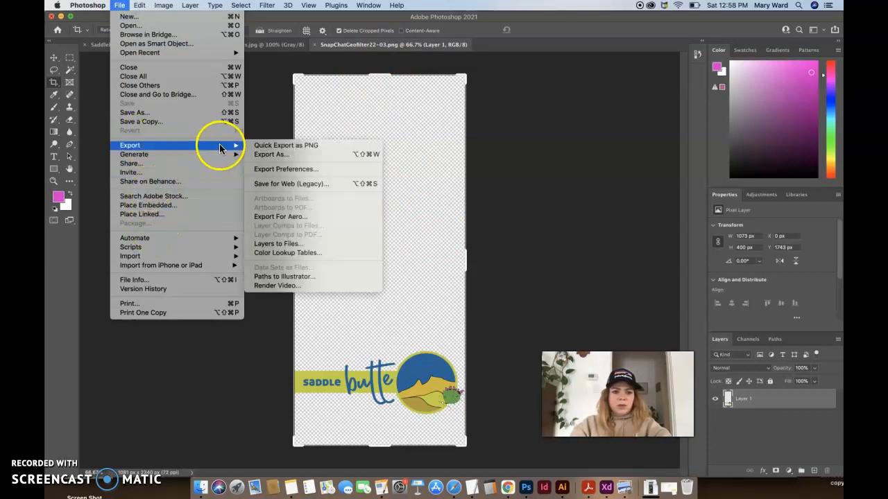
click(281, 184)
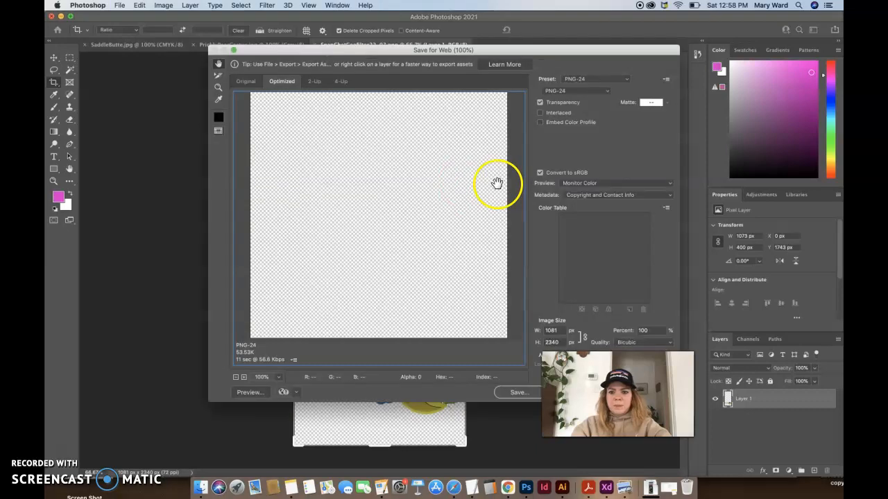
click(613, 81)
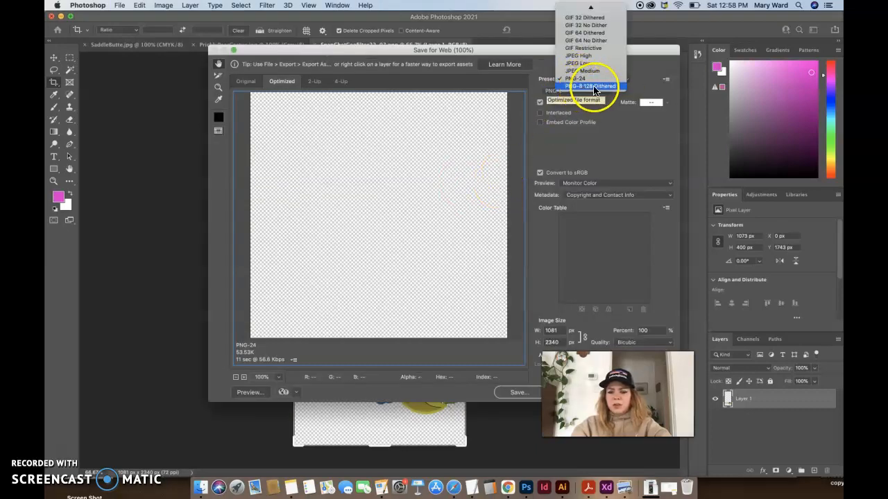
click(594, 87)
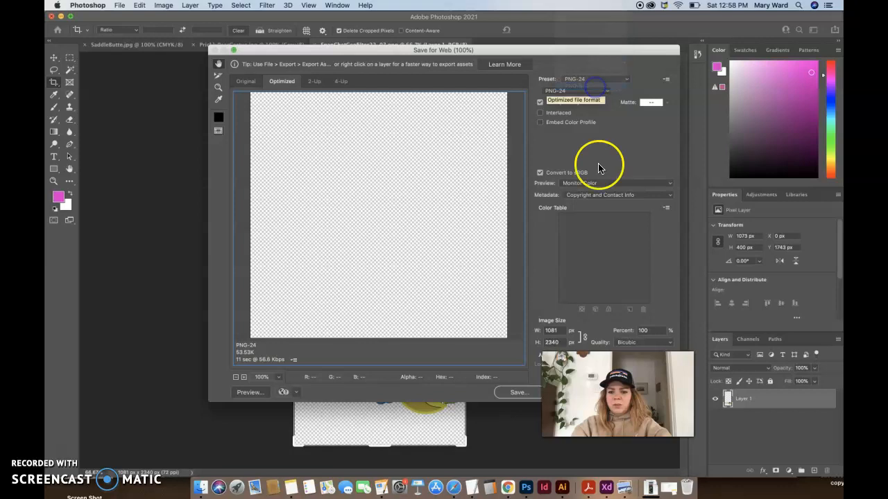
click(631, 82)
click(584, 68)
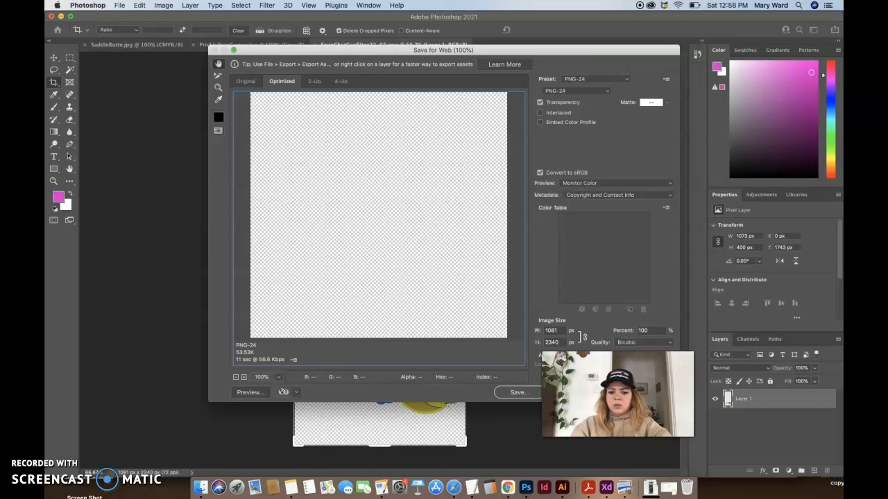
click(582, 393)
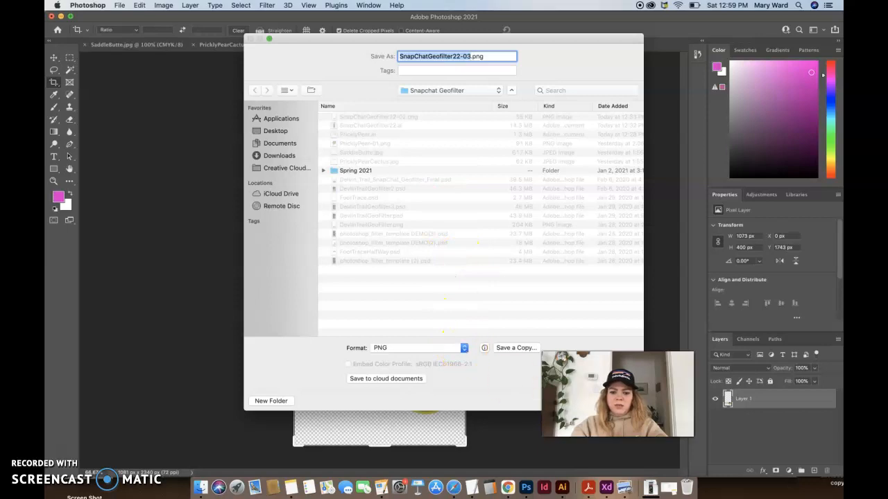
Save the image as SnapChatGeofilter22-03.png in the Snapchat Geofilter folder, using the smallest file size option
click(619, 401)
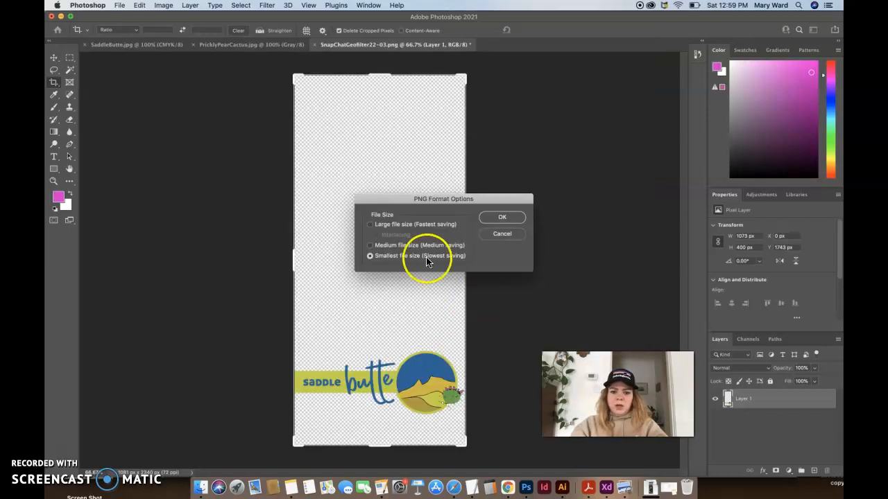
click(370, 224)
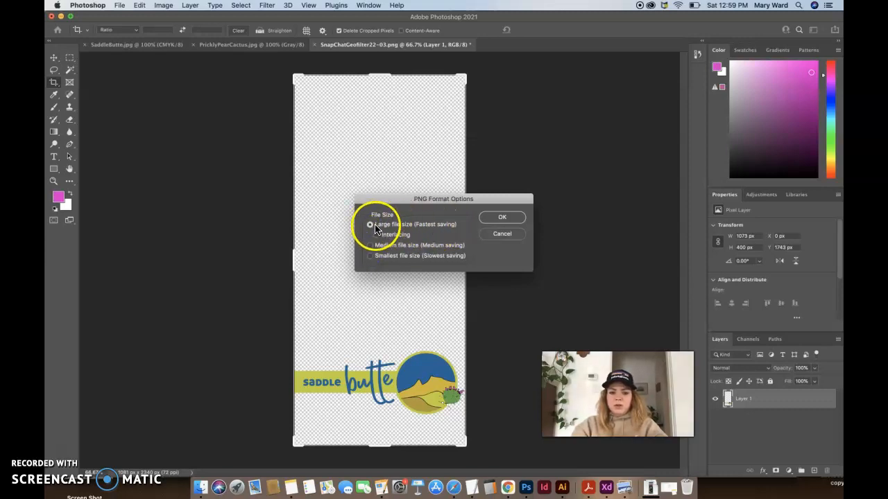
click(370, 256)
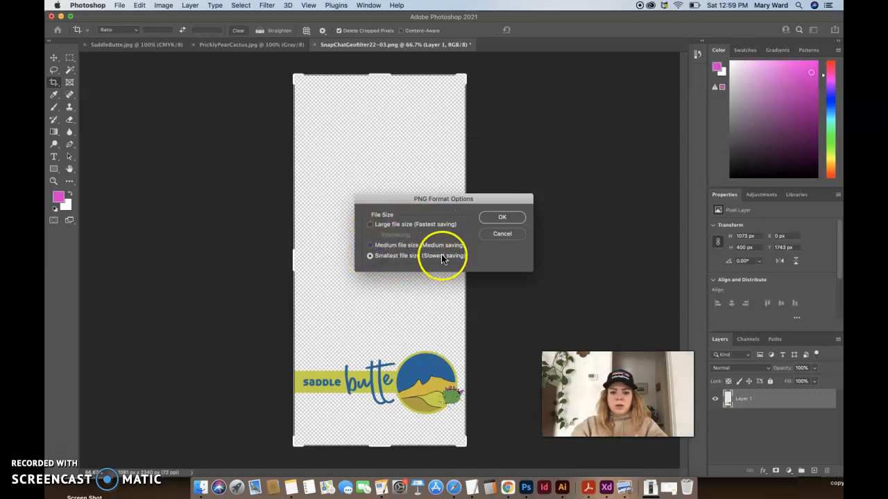
click(497, 217)
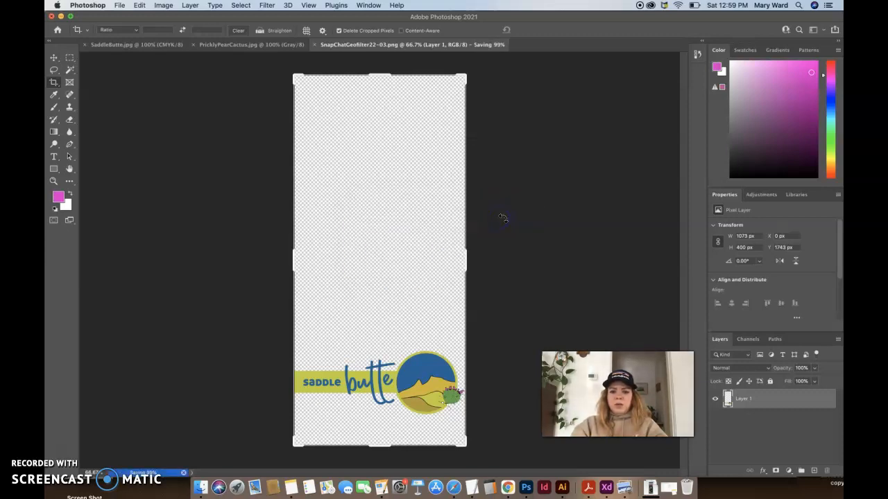
Switch to Finder and compare the file size of SnapChatGeofilter22-03.png with that of SnapChatGeofilter22-02.png
click(201, 488)
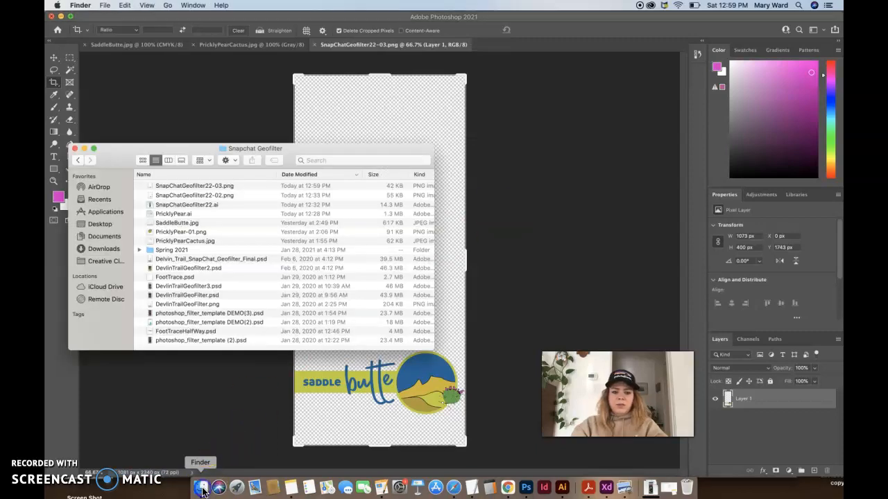
click(391, 195)
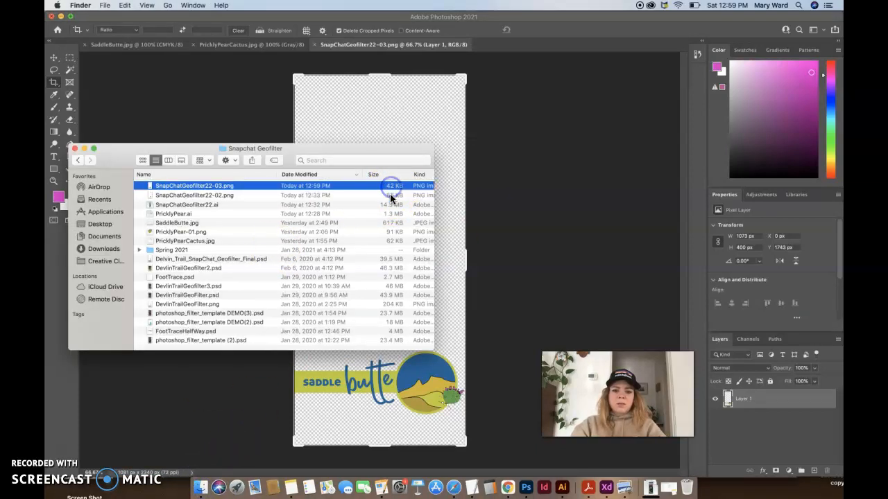
key(Up)
key(Down)
key(Up)
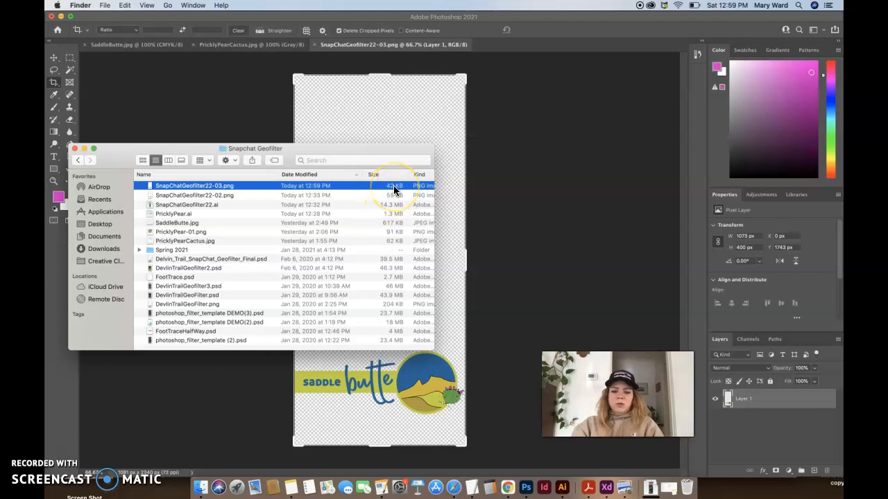
Open SnapChatGeofilter22-03.png in Preview to check the saved logo, and close it again
double_click(205, 187)
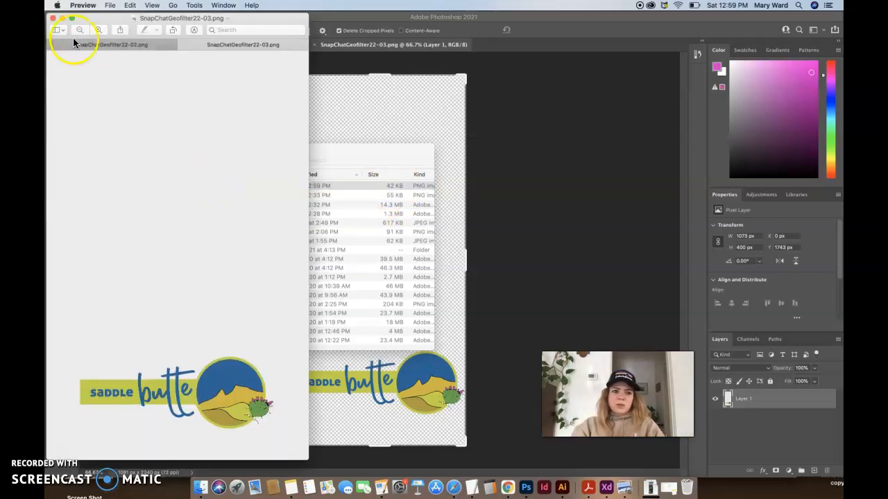
click(53, 20)
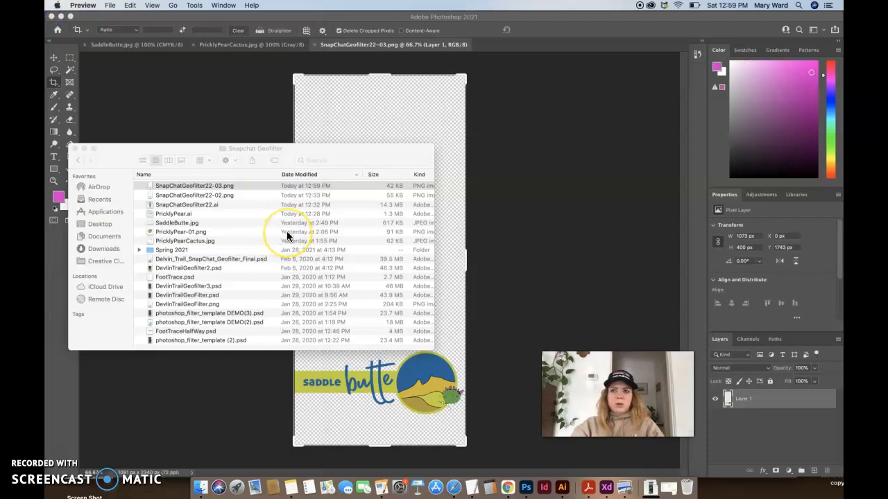
double_click(210, 186)
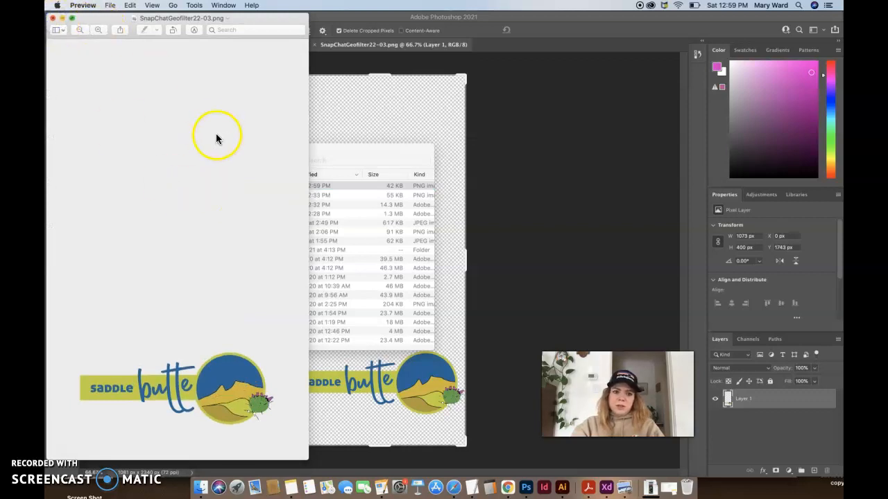
click(54, 20)
drag(118, 149, 211, 109)
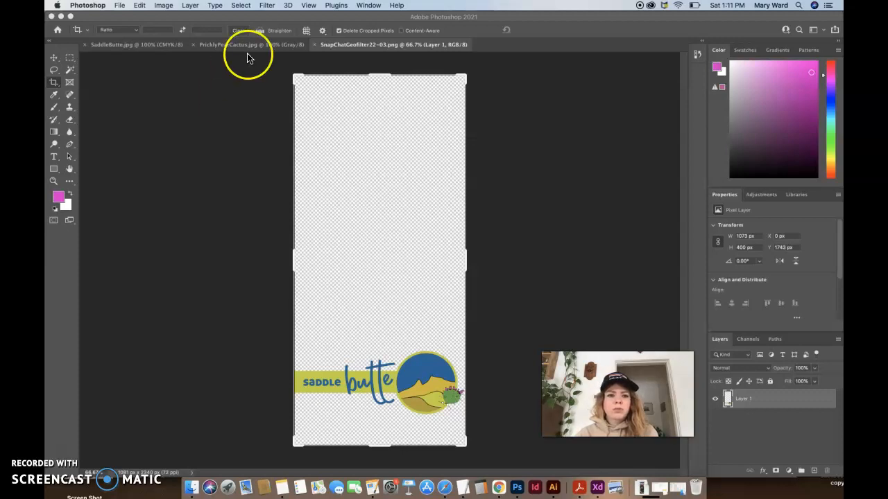
Switch to Safari and download the Photoshop Geofilter Template from the Week 1 course page
click(444, 488)
click(540, 38)
scroll(452, 303, down, 5)
click(462, 241)
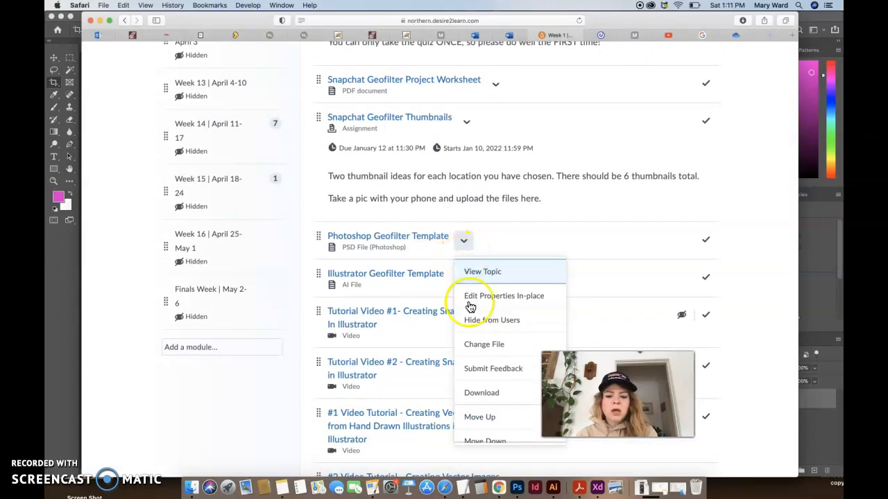
click(481, 392)
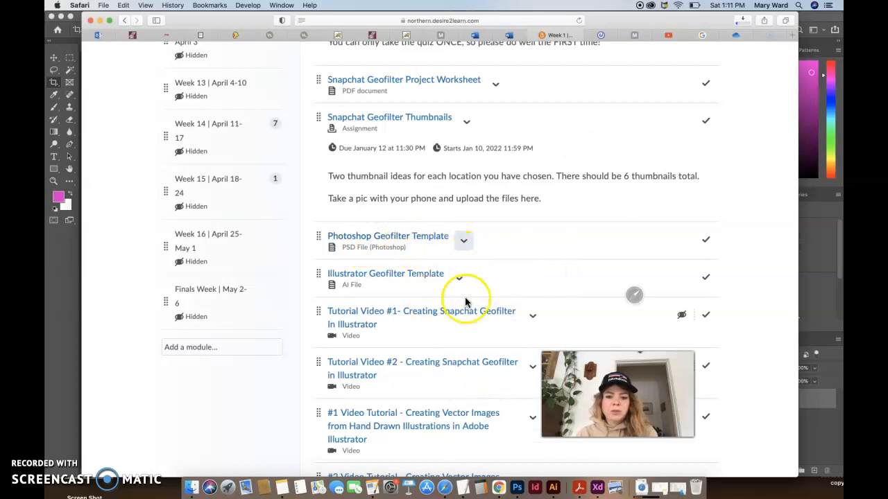
Go to the Downloads folder in Finder and open the downloaded geofilter template PSD in Photoshop
click(640, 491)
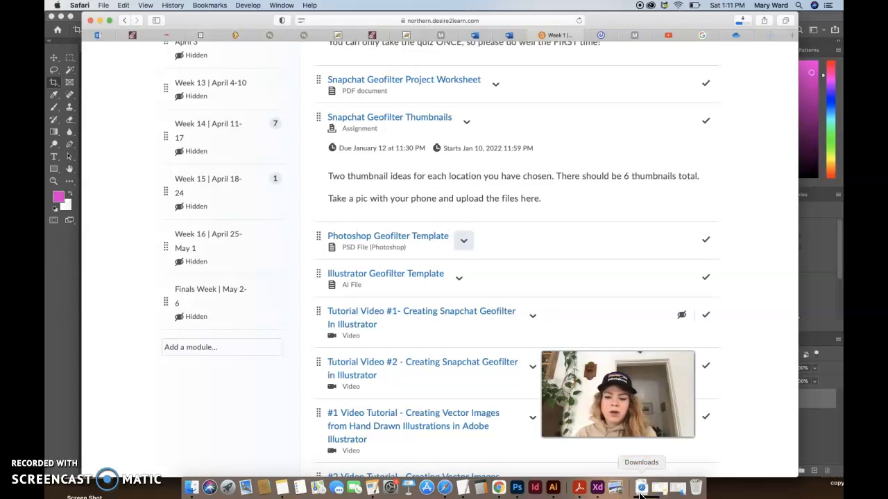
click(639, 488)
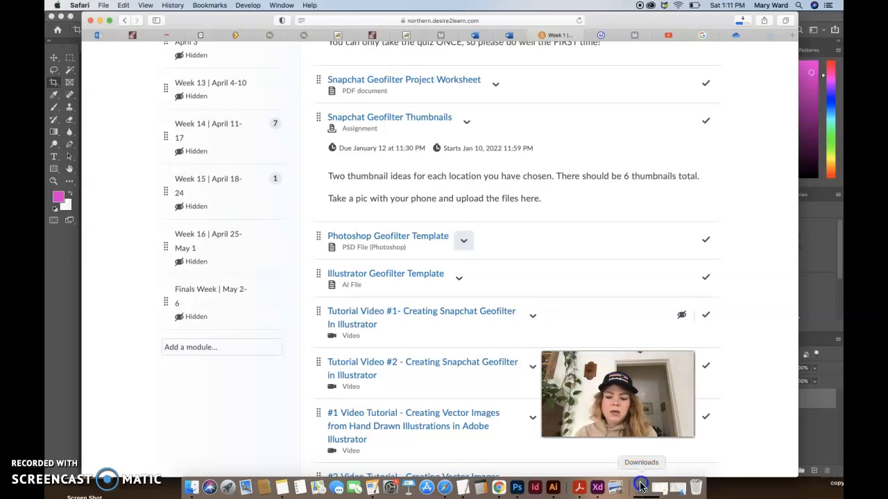
click(692, 122)
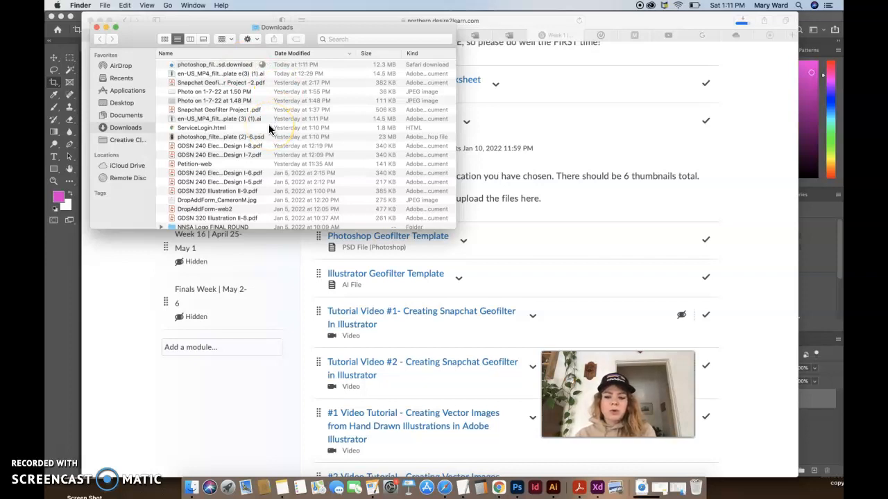
double_click(224, 69)
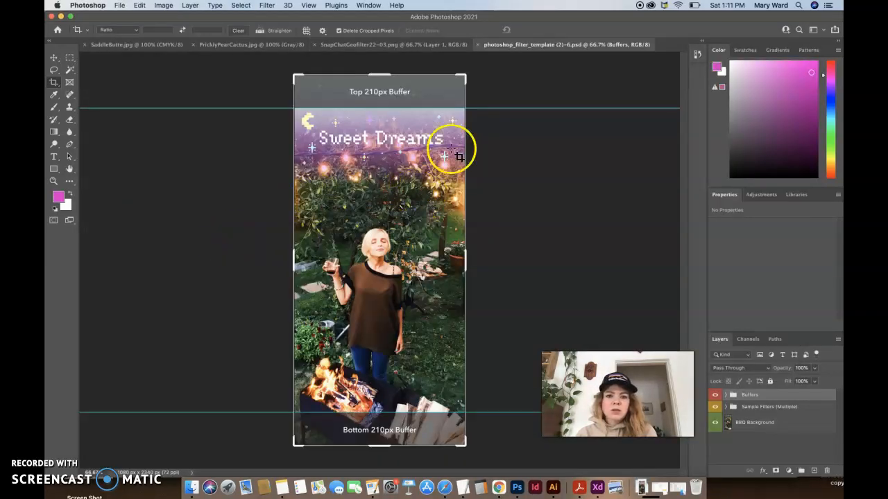
Toggle the Buffers and Sample Filters (Multiple) groups off and on to see what each contains
drag(573, 357, 529, 248)
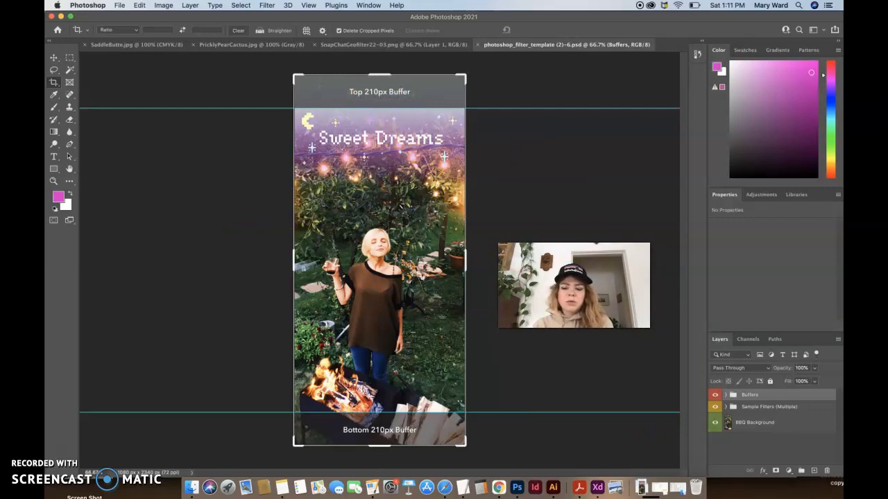
click(715, 396)
click(715, 395)
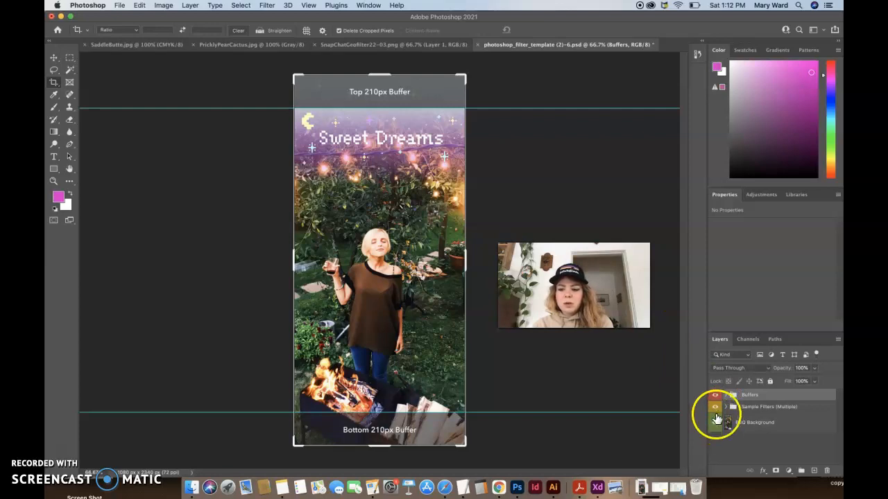
click(717, 408)
click(716, 407)
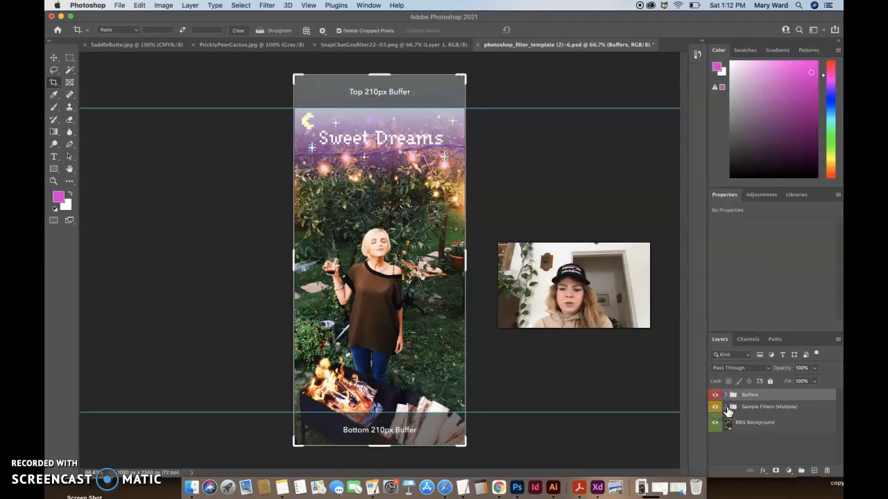
Expand the Sample Filters (Multiple) group and hide its Sweet Dreams and Just Chilling layers
click(726, 407)
mouse_move(728, 411)
mouse_down()
mouse_move(729, 431)
mouse_move(715, 403)
mouse_up()
click(715, 421)
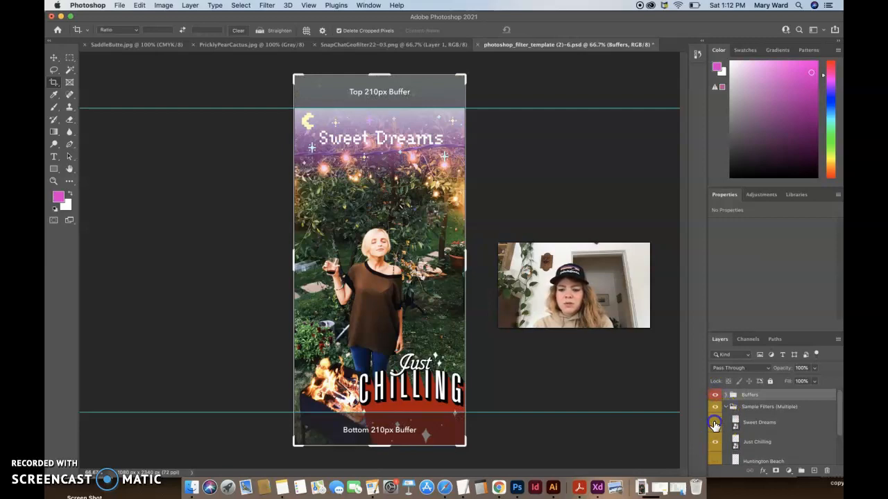
scroll(717, 424, down, 1)
click(715, 425)
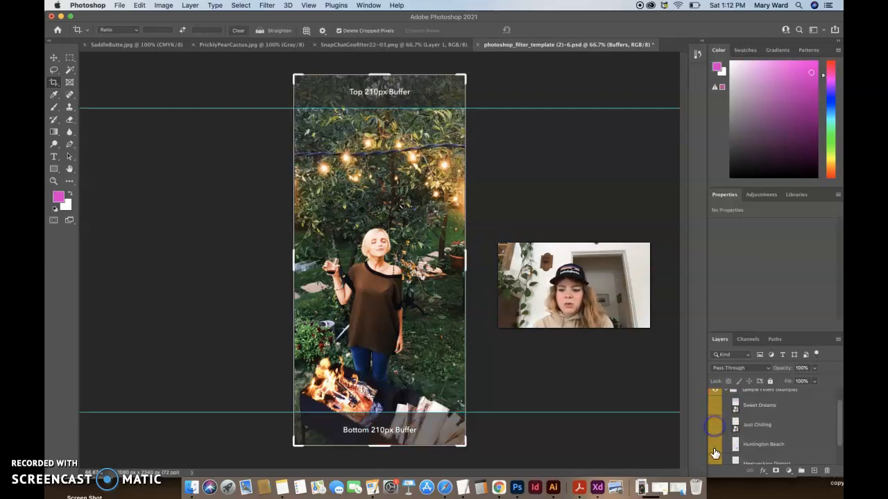
Preview the Huntington Beach and Meatpacking District sample filters in turn, and hide both again
click(715, 444)
scroll(715, 450, down, 2)
click(715, 435)
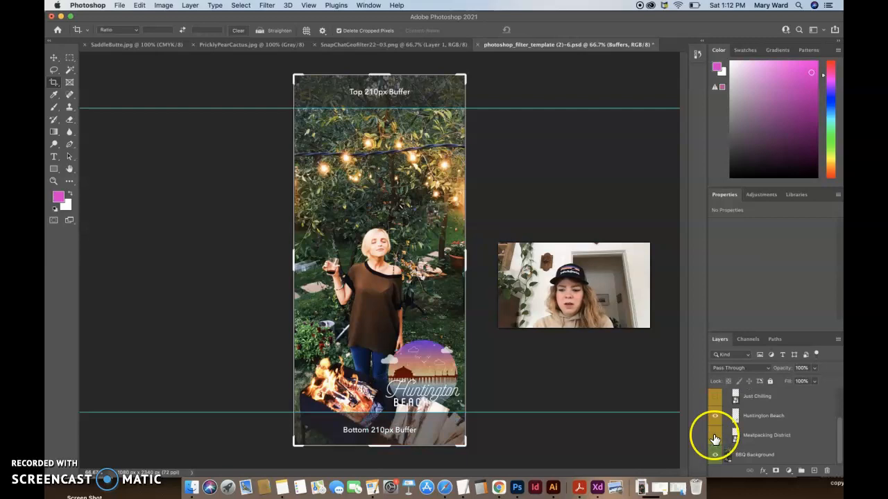
click(715, 415)
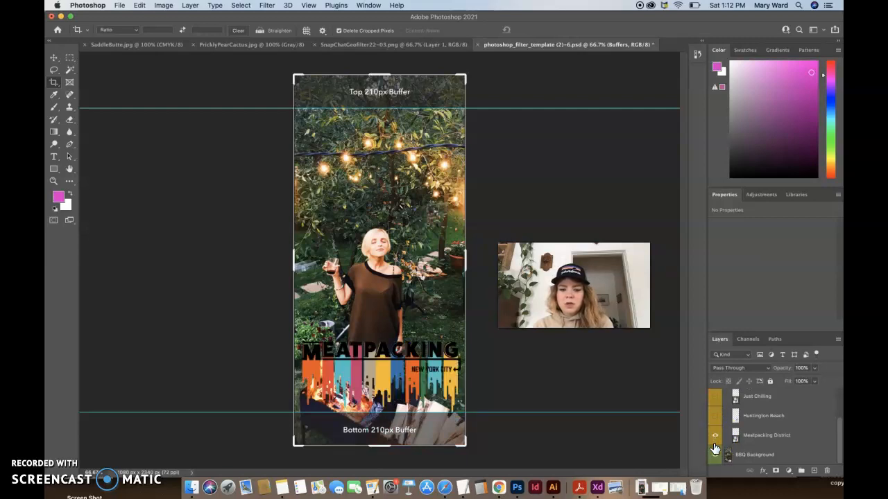
click(715, 418)
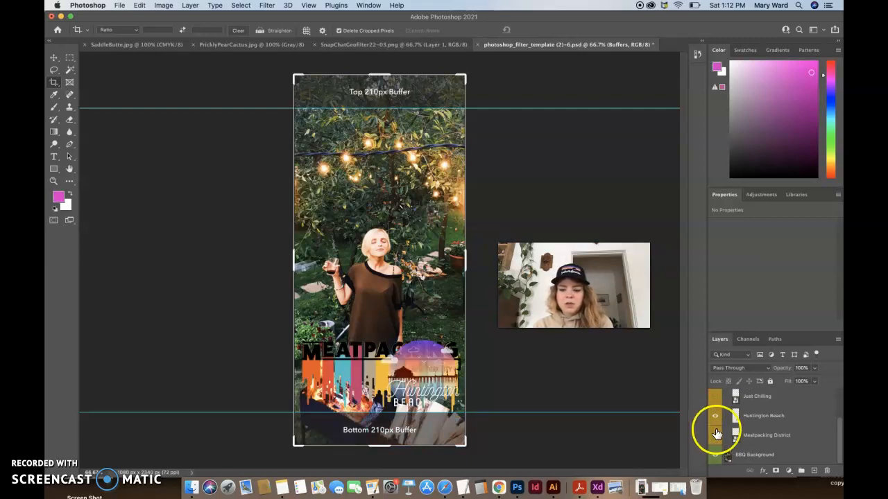
click(715, 436)
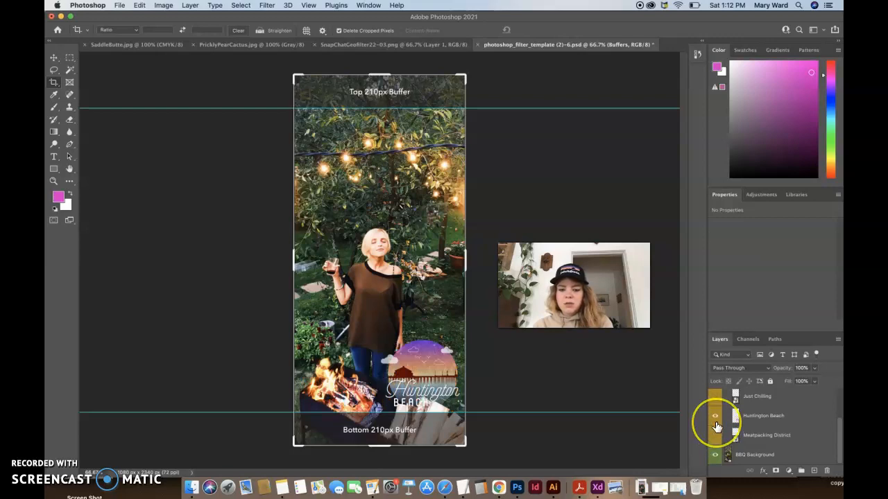
scroll(715, 423, up, 1)
click(715, 431)
Preview the Just Chilling and Sweet Dreams sample filters once more, hide both, and review the layer list down to BBQ Background
click(715, 415)
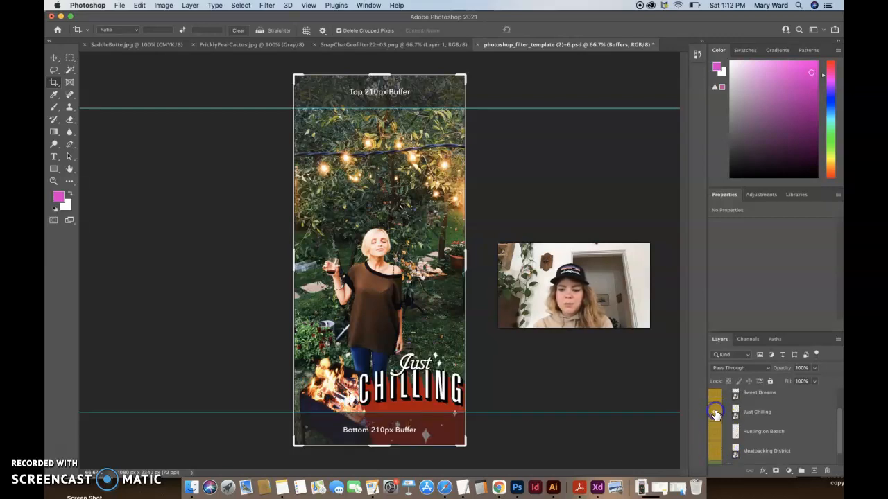
click(716, 414)
scroll(715, 416, up, 2)
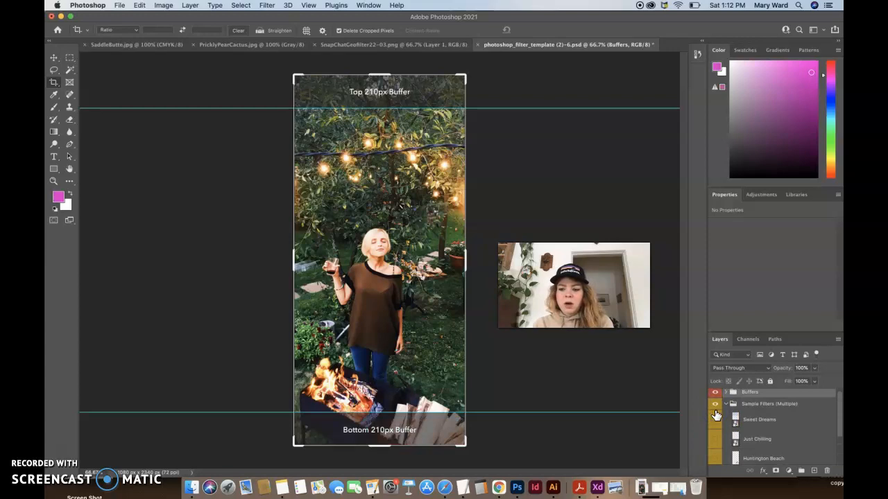
click(715, 420)
click(716, 420)
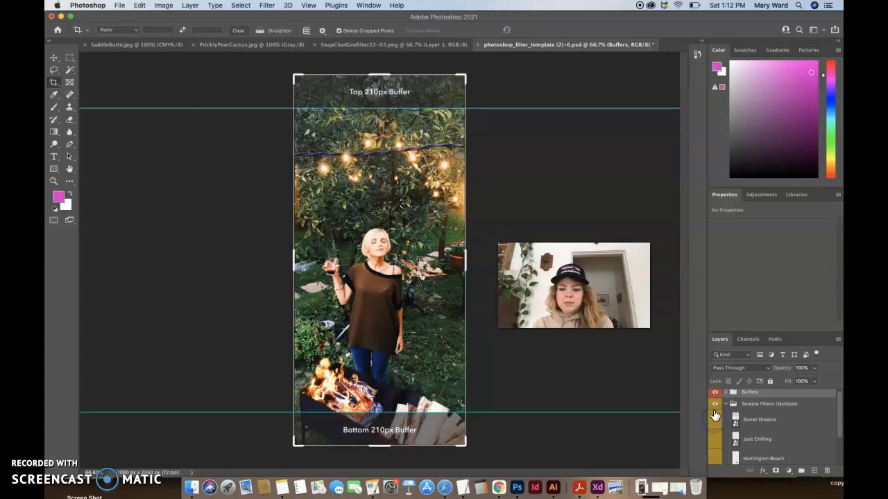
scroll(715, 416, up, 1)
click(716, 430)
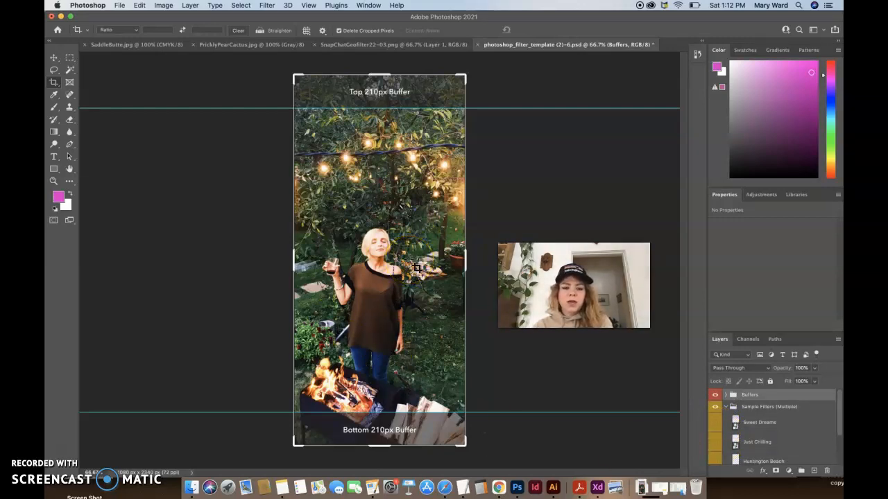
scroll(736, 437, down, 3)
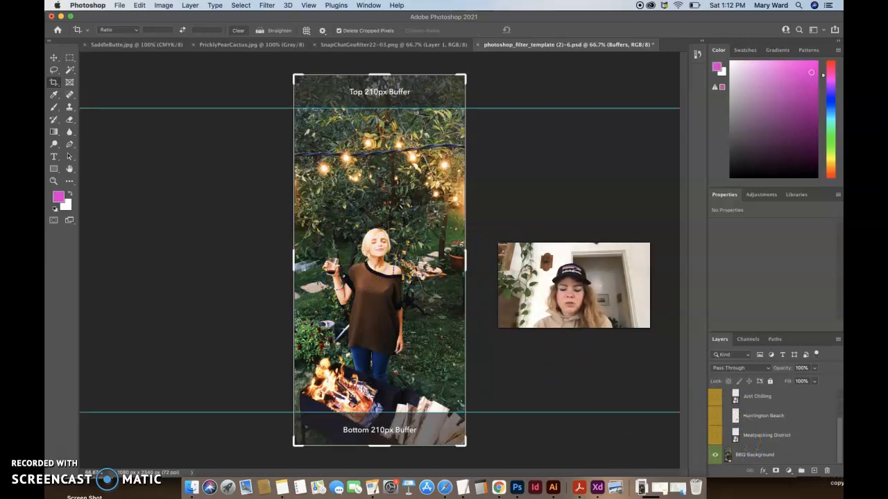
scroll(719, 426, up, 3)
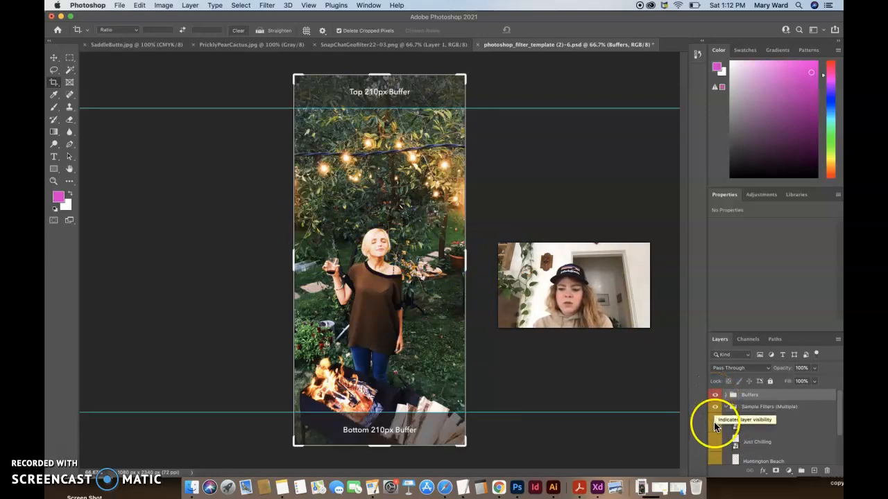
scroll(717, 421, down, 3)
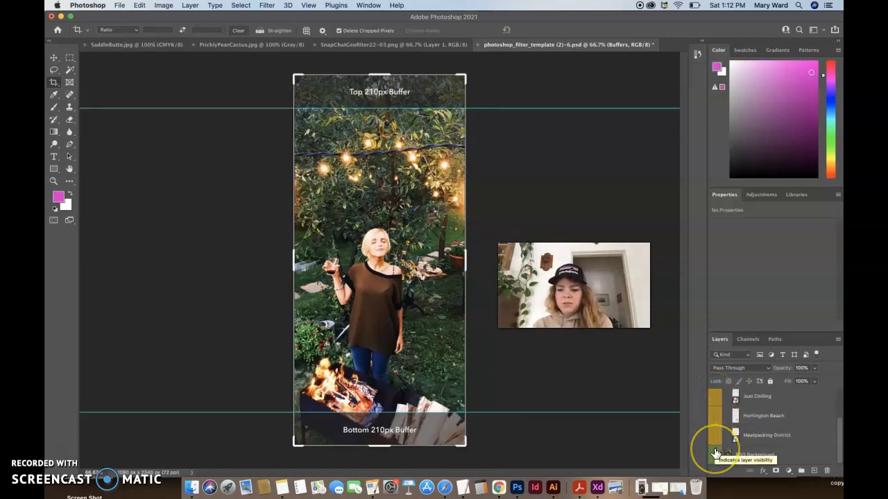
Float SnapChatGeofilter22-03.png in its own window and copy its Saddle Butte logo with the Move tool into the template, near the bottom buffer
click(366, 44)
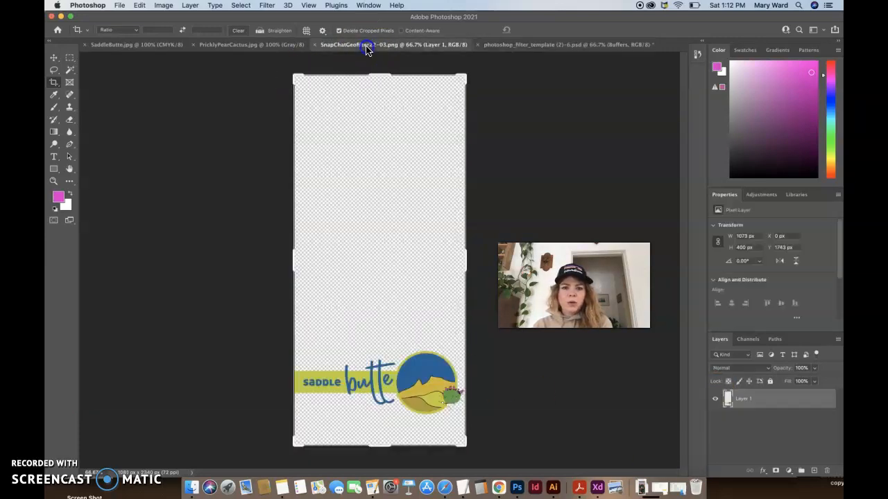
drag(437, 44, 243, 86)
click(50, 61)
drag(273, 388, 413, 386)
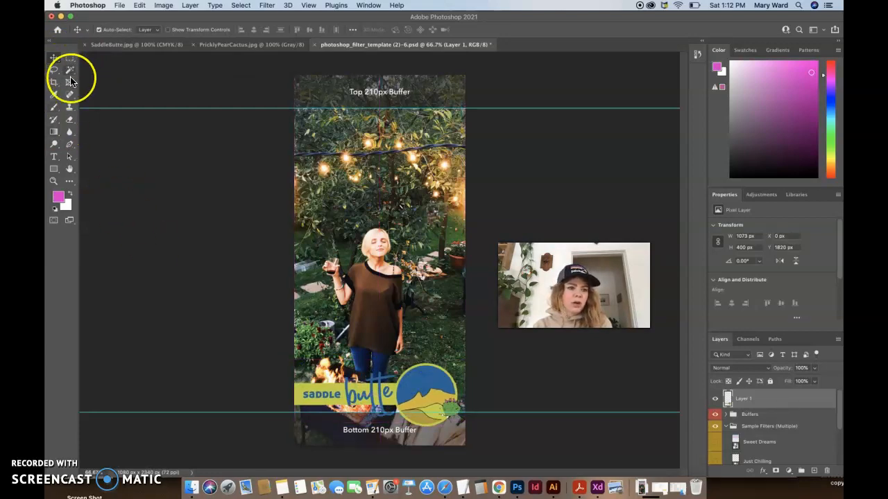
Nudge the Saddle Butte logo layer up to Y 1752 px, near the bottom buffer guide
key(Up)
key(Up)
key(Up)
key(Up)
key(Up)
key(Up)
key(Up)
key(Up)
key(Up)
key(Up)
key(Up)
key(Up)
key(Up)
key(Up)
key(Up)
key(Up)
key(Up)
key(Up)
key(Up)
key(Up)
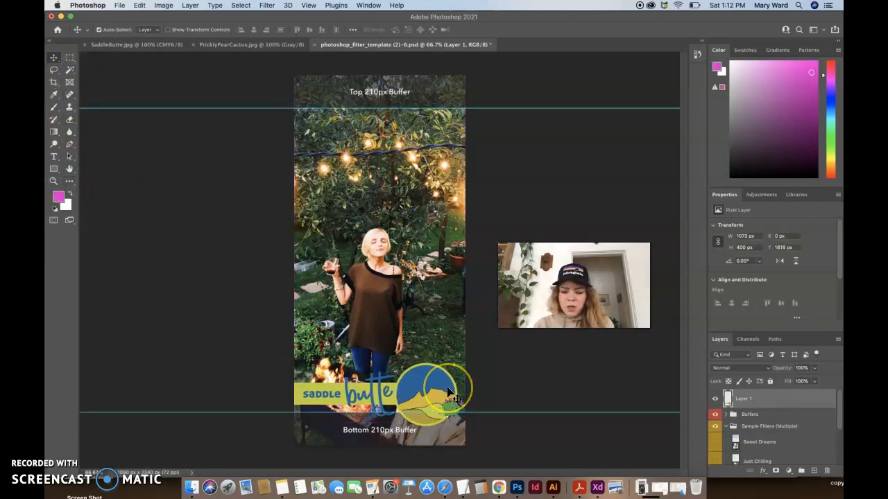
key(Up)
key(Up)
key(Up)
key(Up)
key(Up)
key(Up)
key(Up)
key(Up)
key(Up)
key(Up)
key(Up)
key(Up)
key(Up)
key(Up)
key(Up)
key(Up)
key(Up)
key(Up)
key(Up)
key(Up)
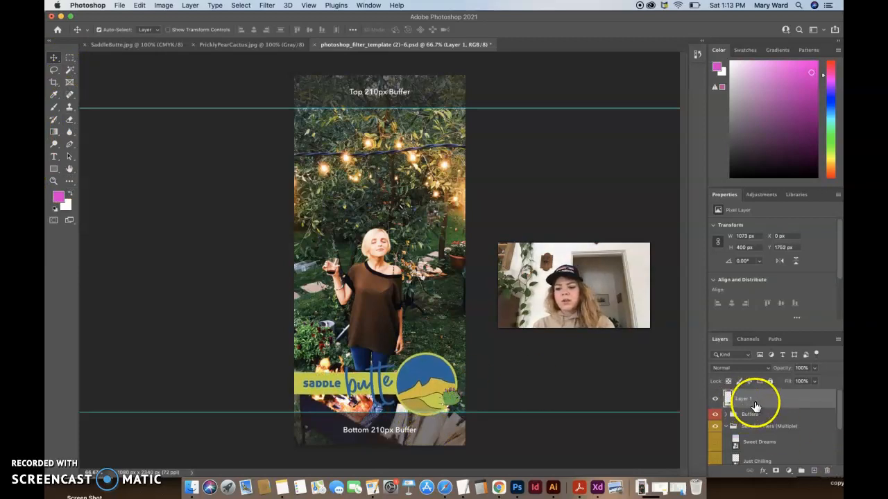
Collapse the Sample Filters (Multiple) group and rename Layer 1 with the designer's first name followed by "Photoshop Geofilter"
click(726, 426)
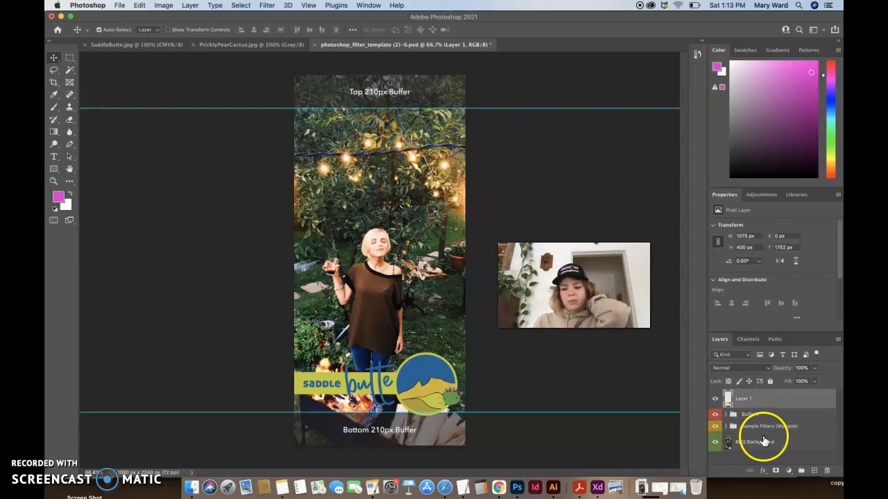
click(743, 401)
click(742, 401)
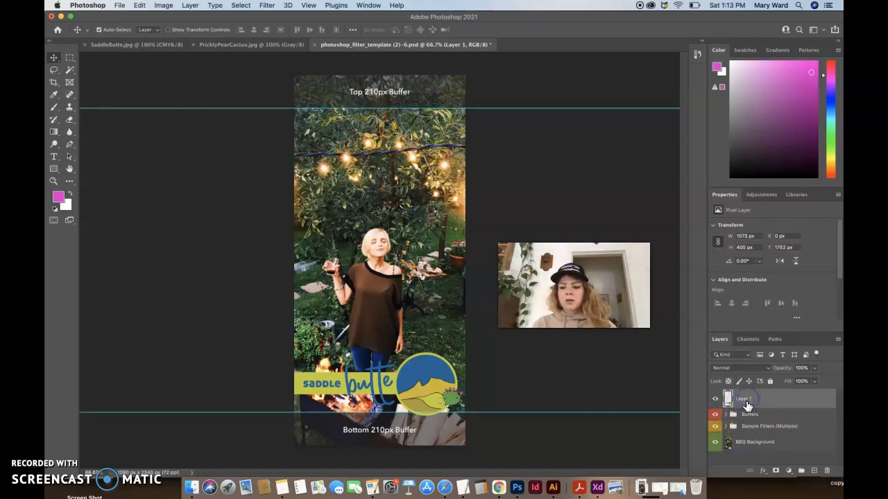
double_click(744, 400)
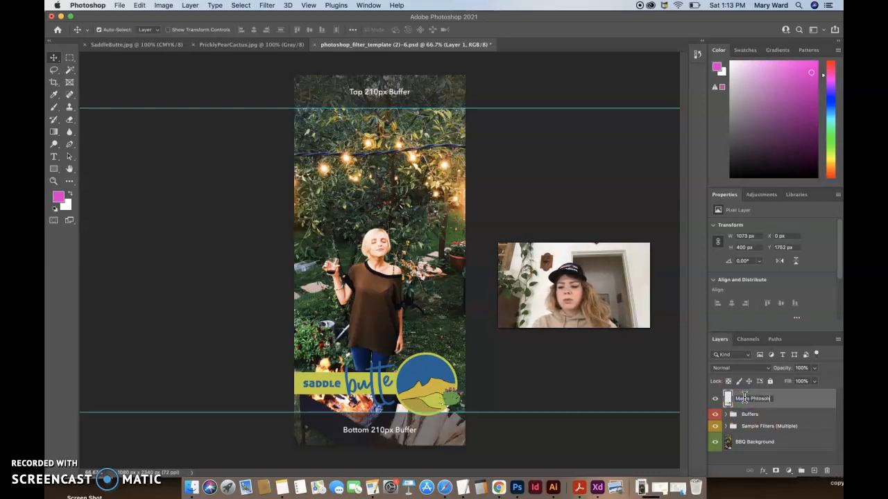
key(BackSpace)
key(BackSpace)
key(BackSpace)
key(BackSpace)
key(BackSpace)
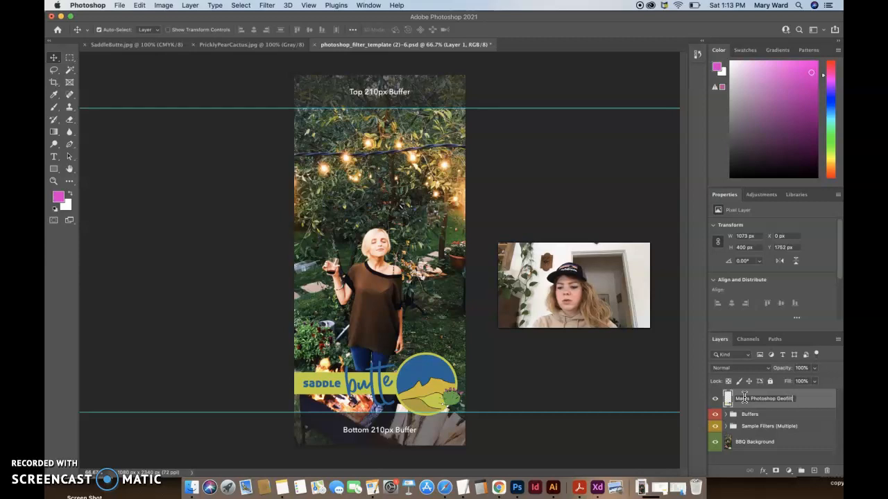
click(793, 420)
click(744, 403)
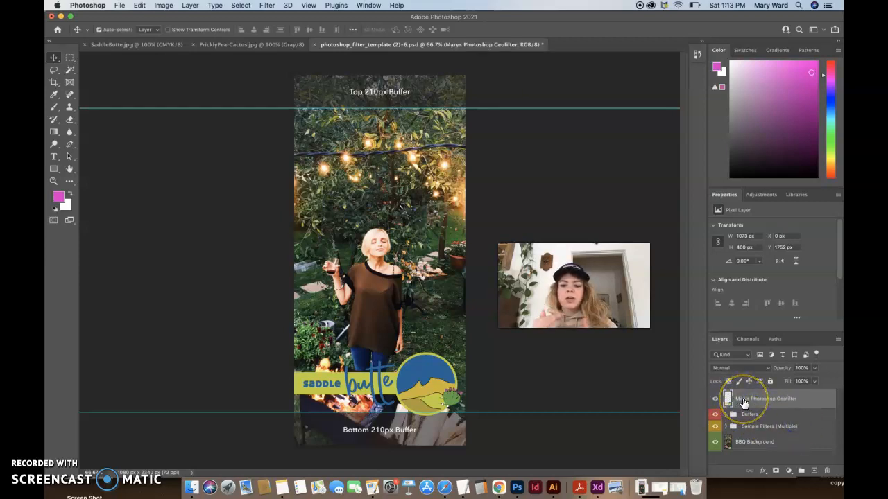
Duplicate the renamed logo layer and group both copies under the name "Saddle Butte Geofilter"
drag(744, 403, 815, 470)
shift+click(764, 420)
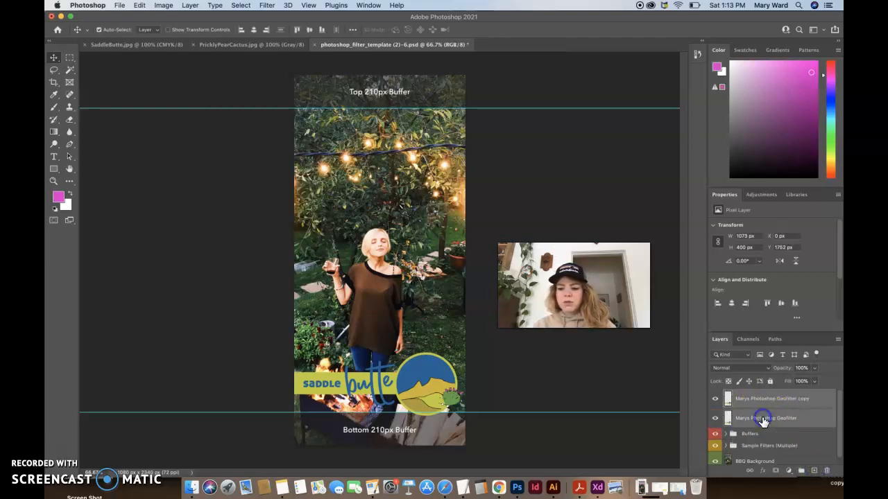
drag(766, 421, 802, 473)
double_click(751, 394)
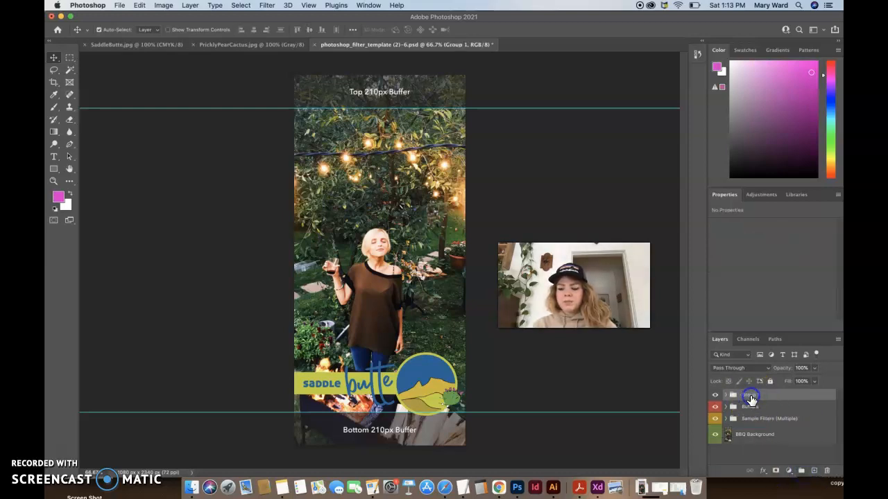
click(750, 395)
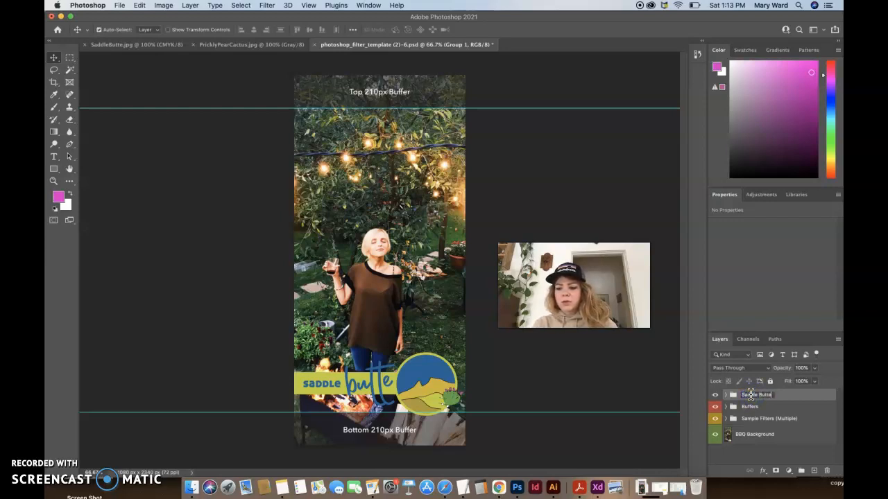
click(790, 417)
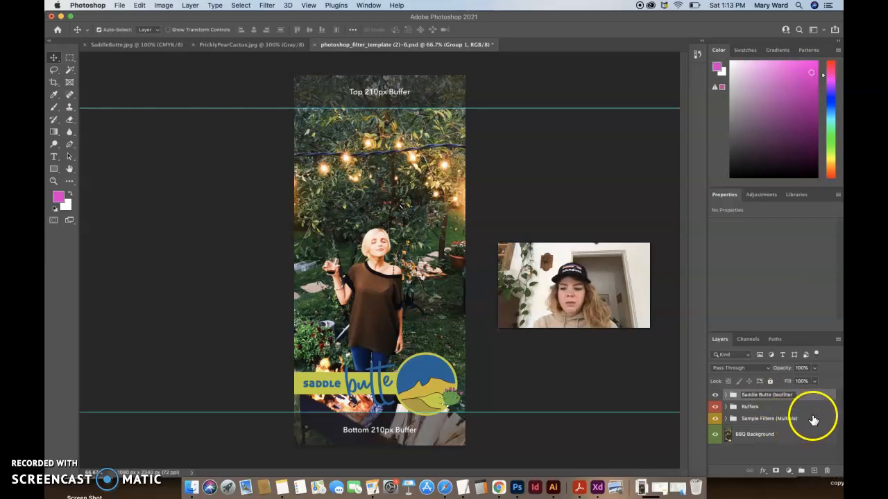
Hide the Buffers group and the BBQ Background layer
click(715, 407)
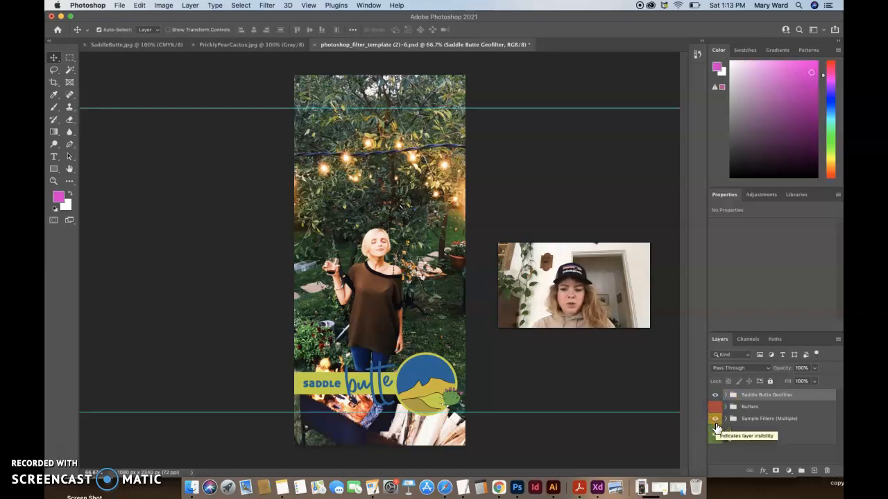
click(723, 445)
click(716, 435)
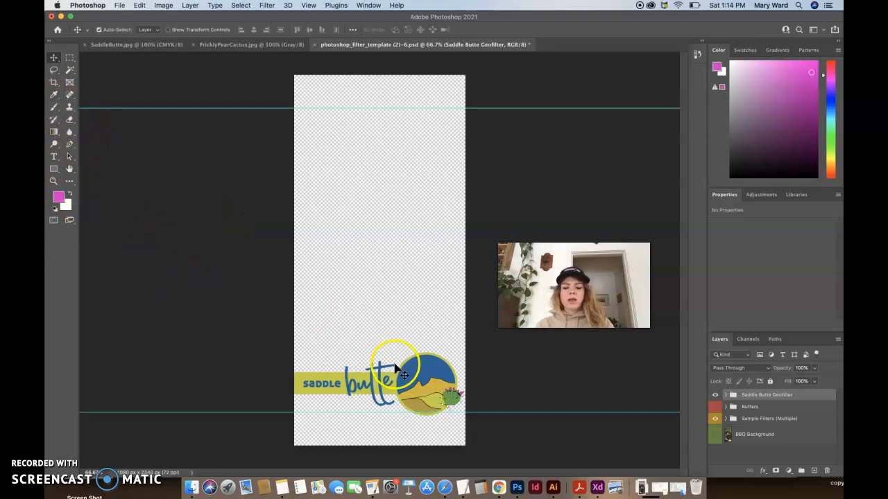
key(super+Tab)
click(96, 28)
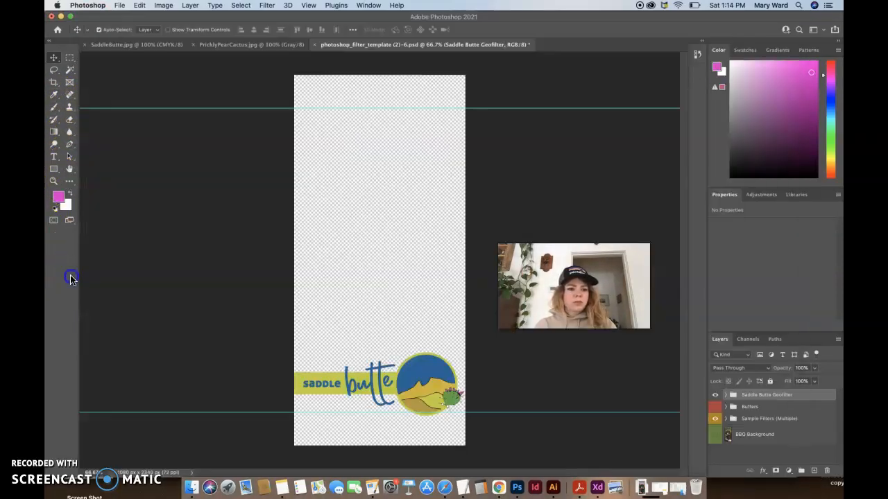
Save the template as the Photoshop file SaddleButteGeofilter22.psd in the Snapchat Geofilter folder
click(119, 5)
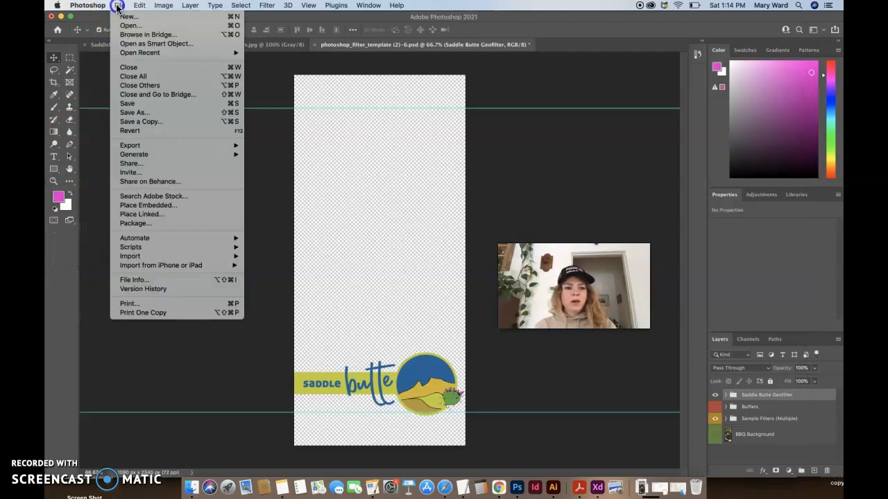
click(137, 113)
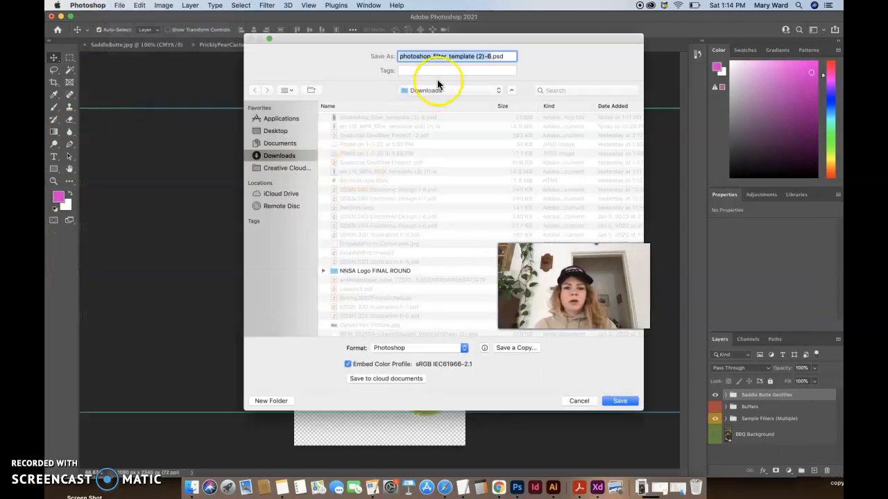
click(479, 90)
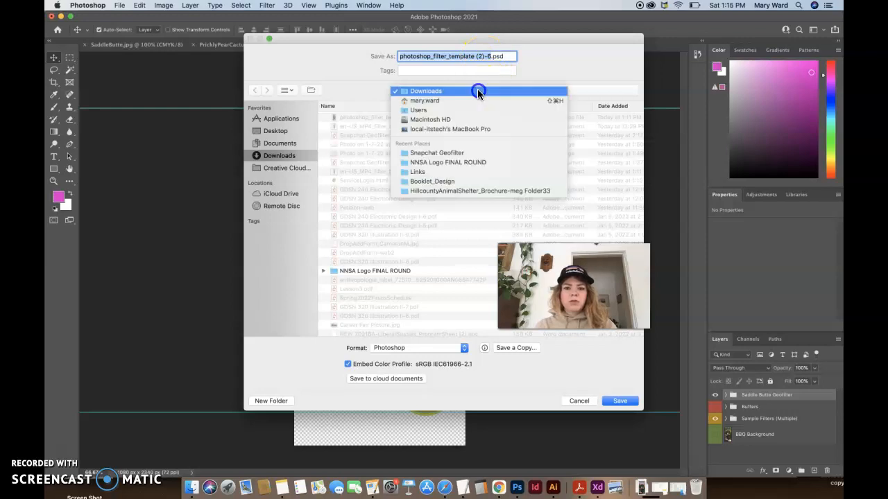
click(466, 152)
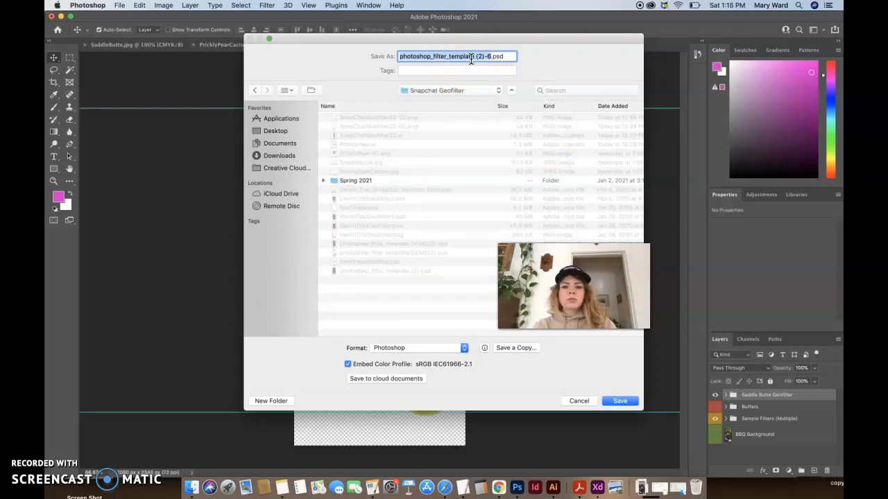
text(Sad)
text(dleButteGeofil)
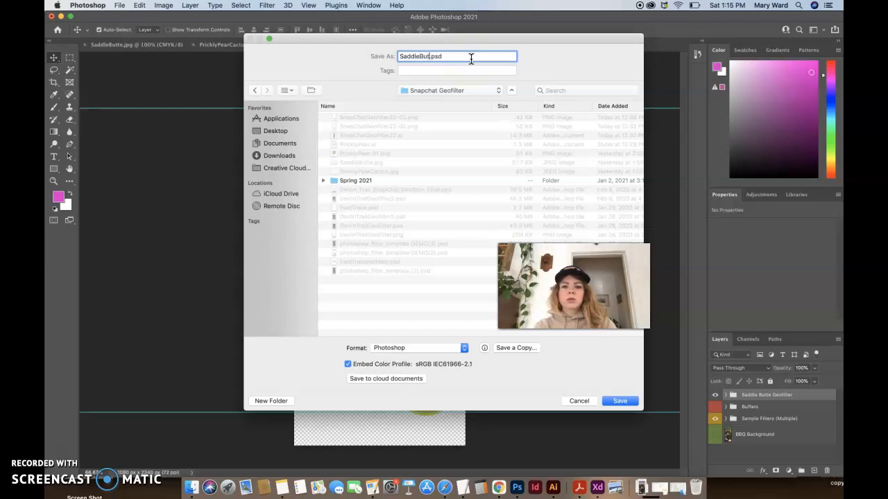
text(ter)
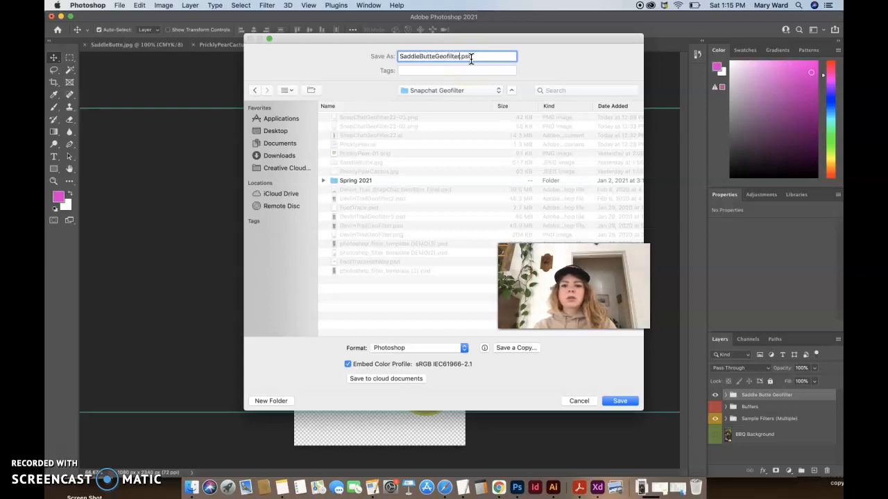
click(465, 58)
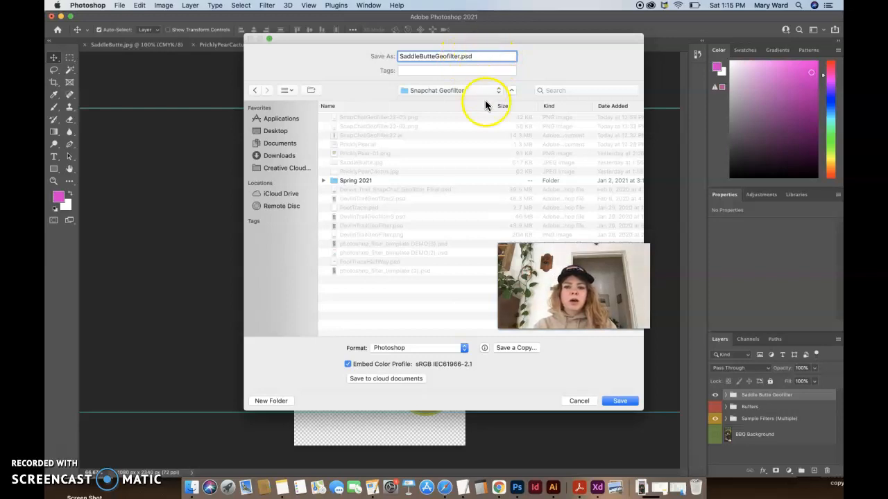
text(22)
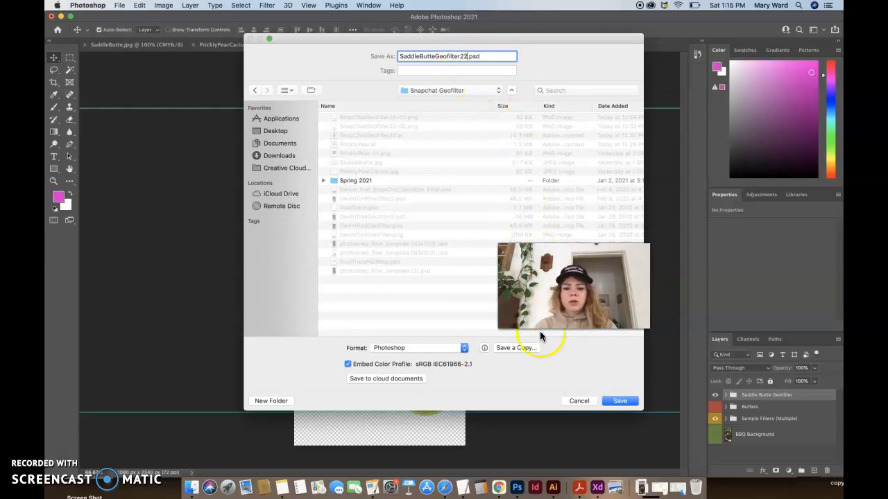
click(610, 401)
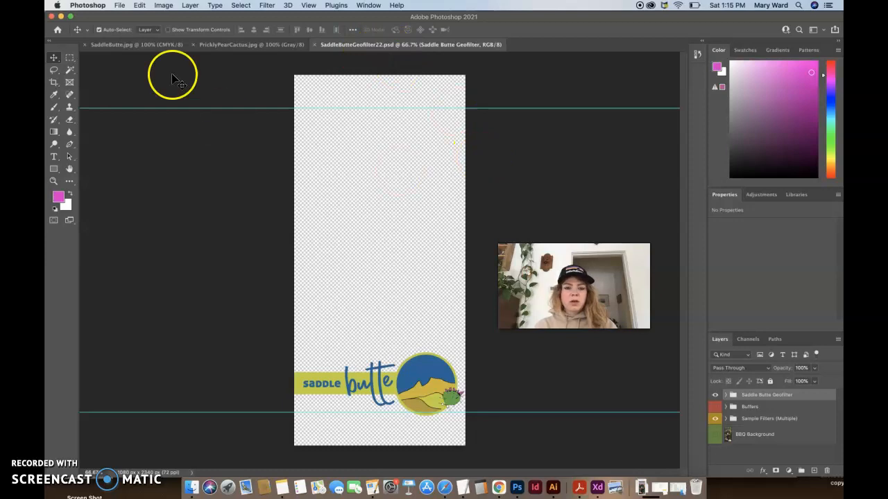
Export the geofilter with Save for Web as a transparent PNG-24 named SaddleButteGeofilter2022.png in the Snapchat Geofilter folder
click(122, 7)
mouse_move(154, 147)
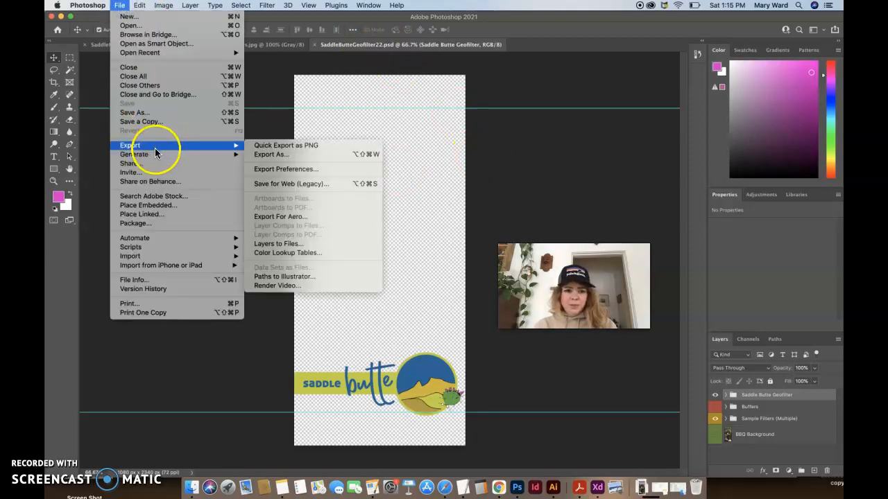
click(280, 185)
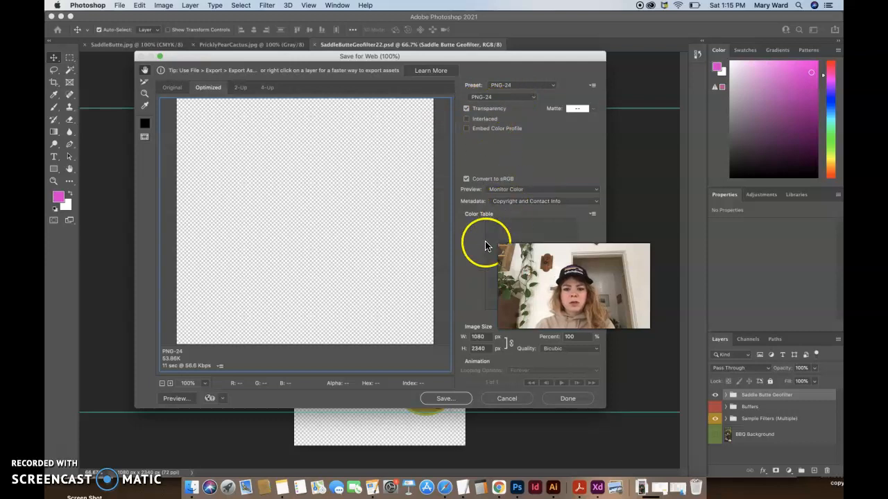
click(448, 400)
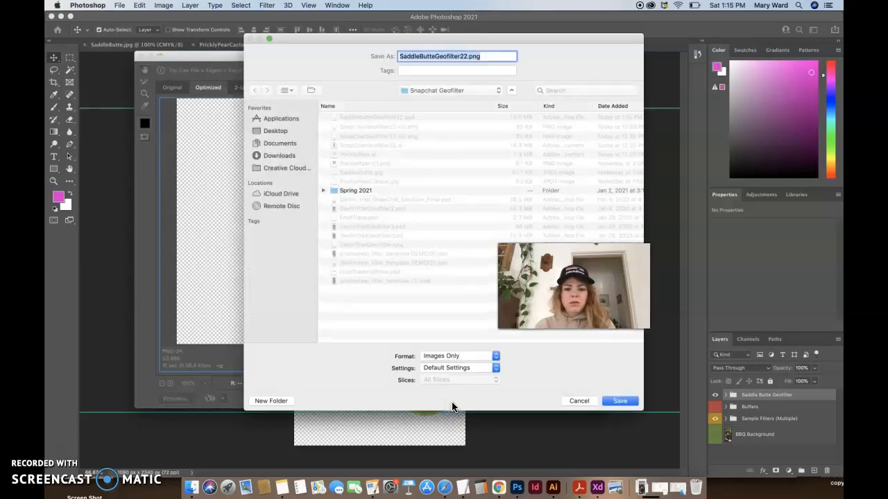
click(467, 57)
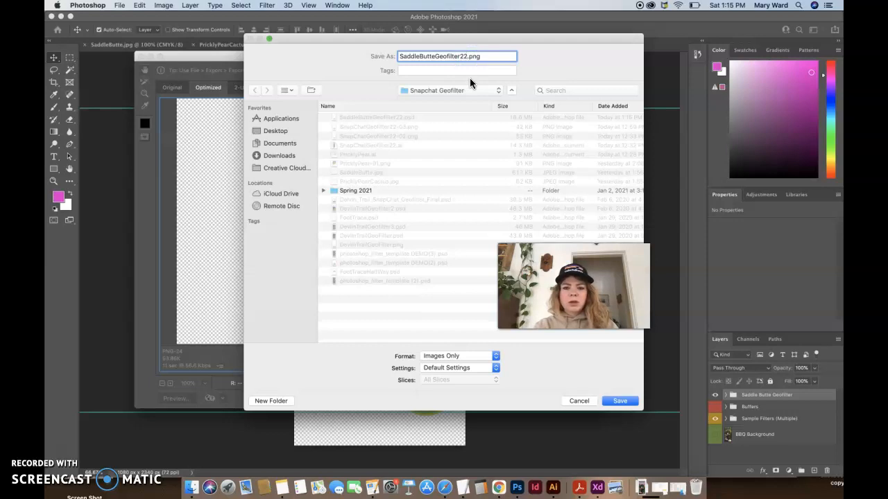
click(461, 57)
text(20)
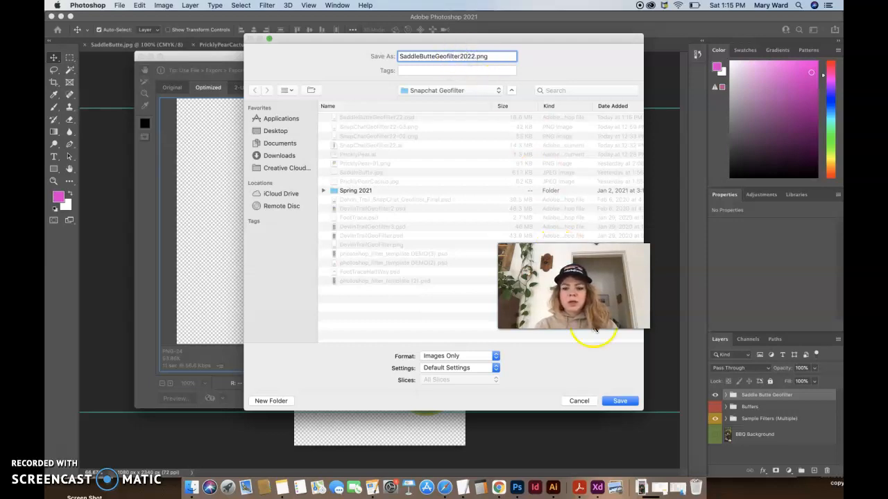
click(620, 409)
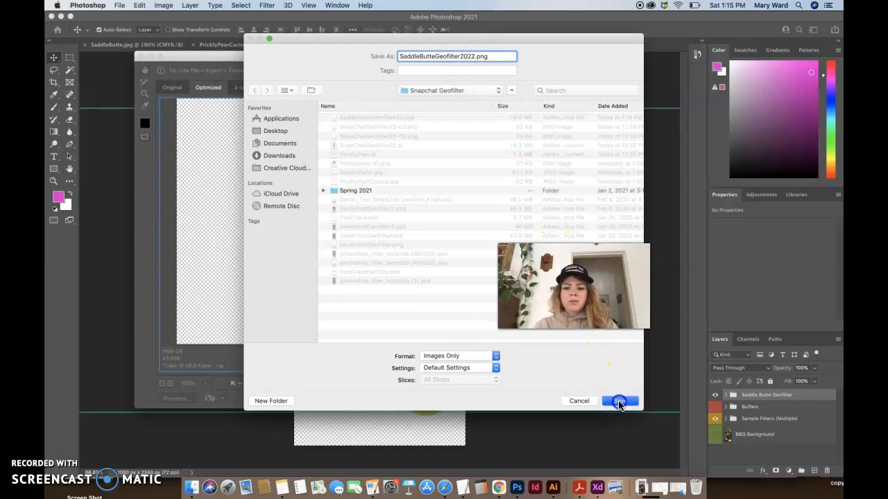
click(534, 357)
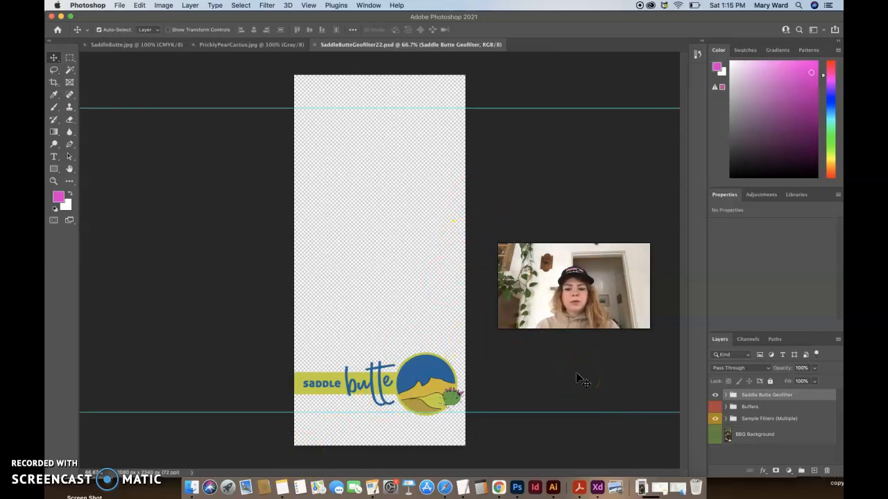
click(120, 6)
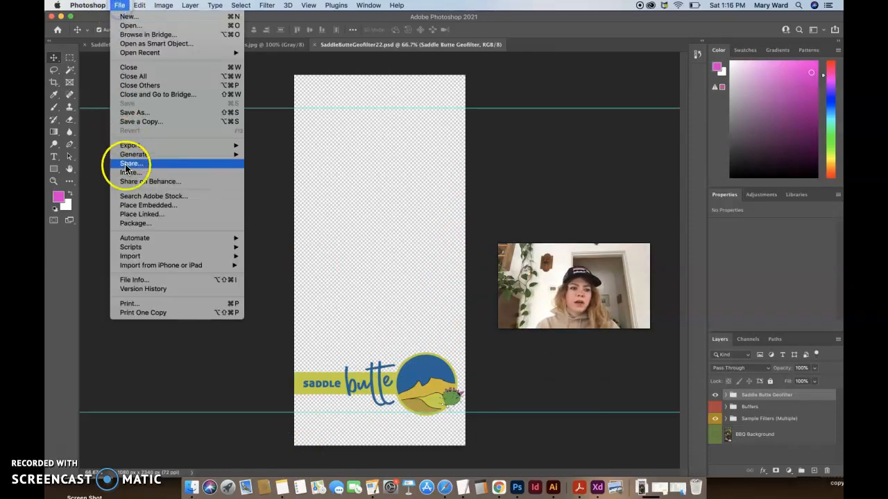
mouse_move(132, 145)
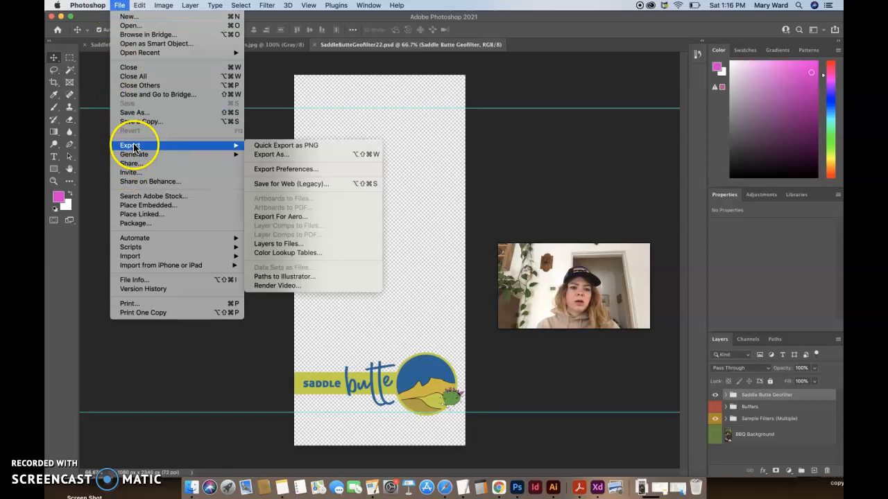
click(288, 184)
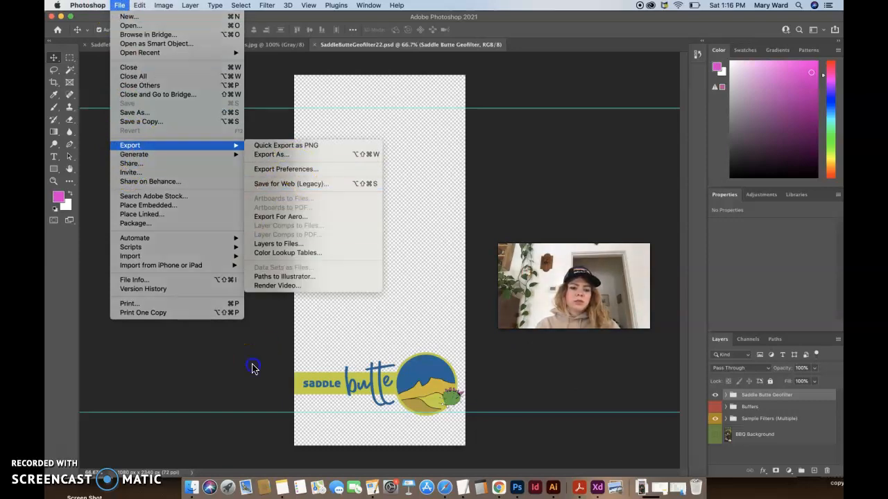